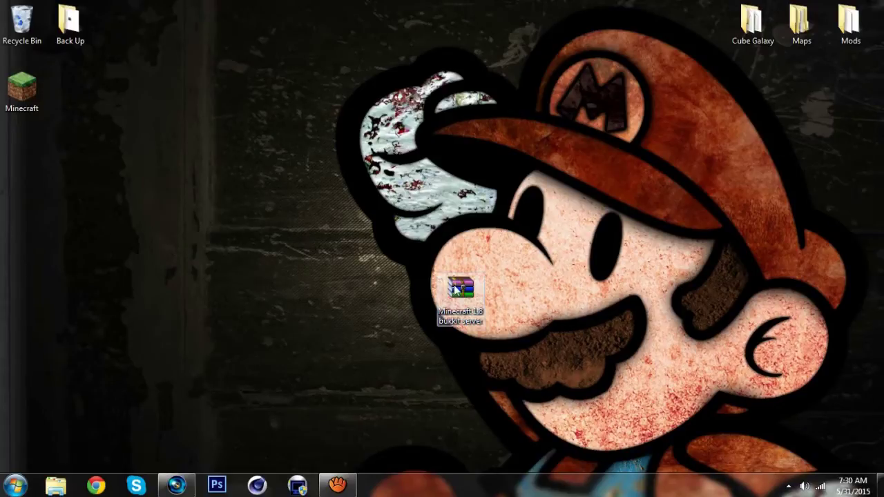
- Move the Minecraft 1.8 bukkit server archive up and left on the desktop and select it
left_click_drag(461, 282, 286, 201)
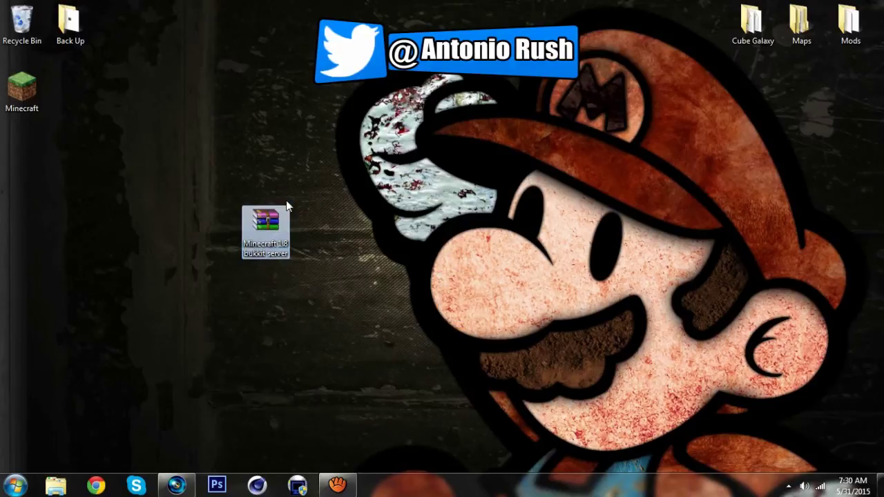
left_click(303, 189)
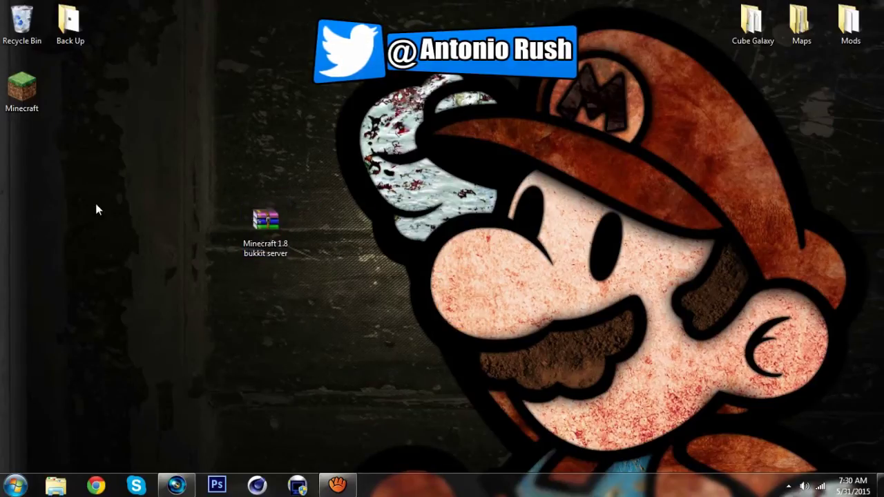
left_click_drag(421, 290, 208, 173)
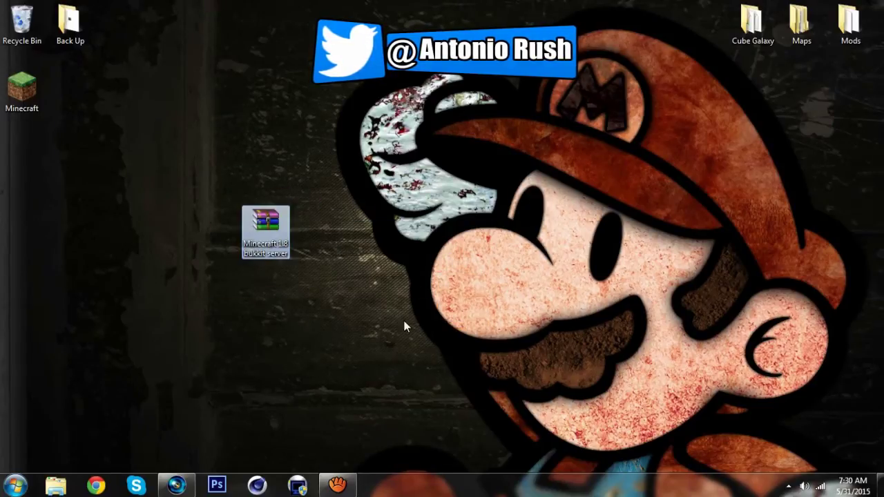
- Open the bukkit archive in WinRAR, extract the Minecraft server 1.8 folder to the desktop, then close WinRAR
double_click(276, 225)
left_click_drag(221, 142, 446, 92)
left_click(787, 198)
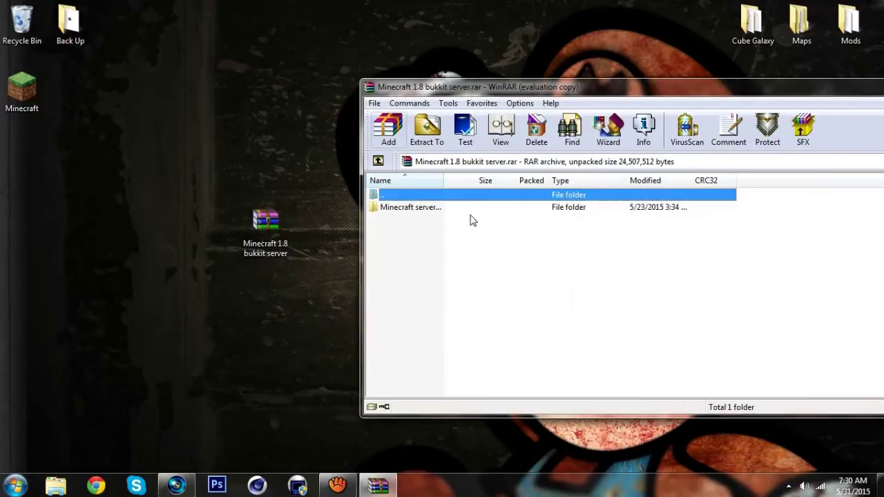
left_click_drag(421, 209, 118, 227)
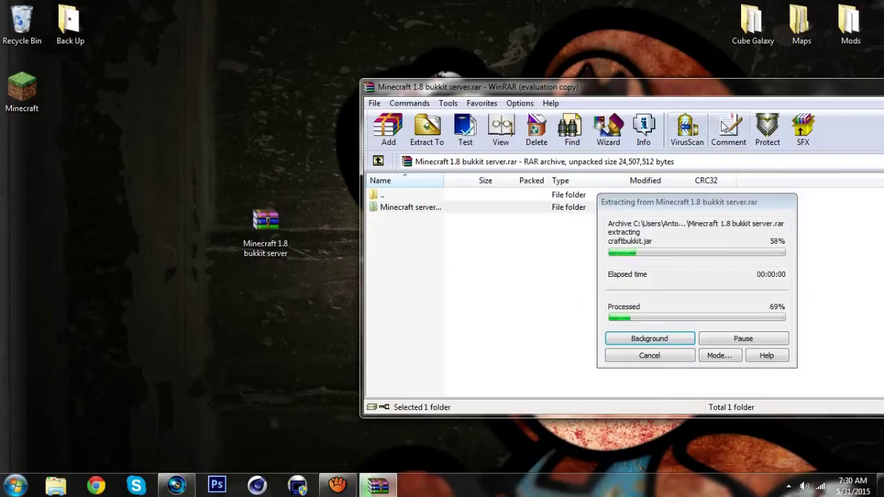
left_click_drag(730, 94, 466, 108)
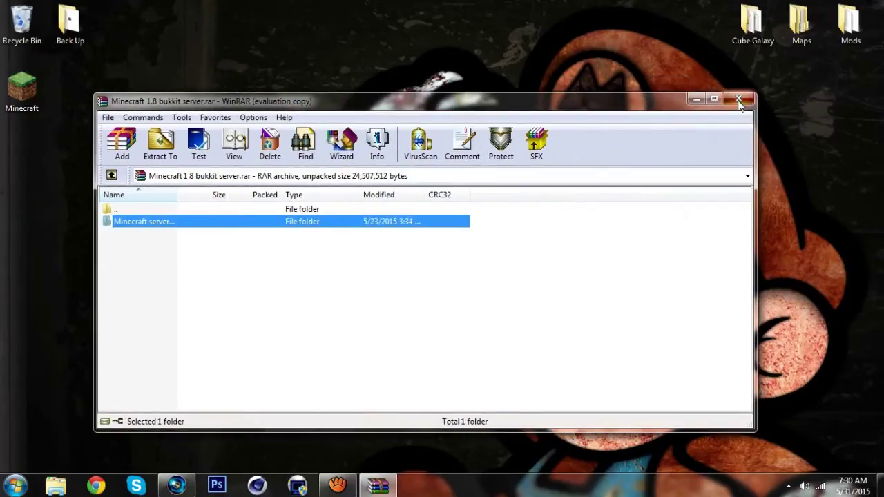
left_click(738, 99)
- Rearrange the desktop icons and create a new desktop folder named 'Server'
left_click_drag(262, 221, 639, 26)
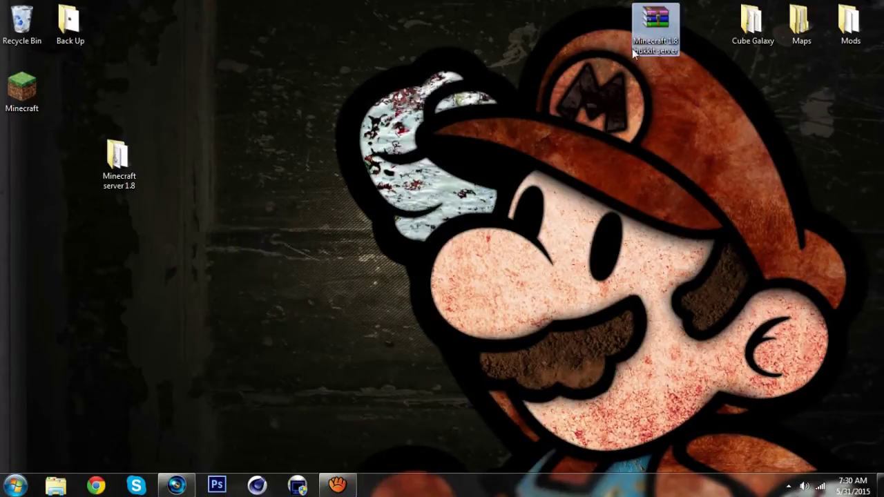
left_click_drag(109, 173, 121, 252)
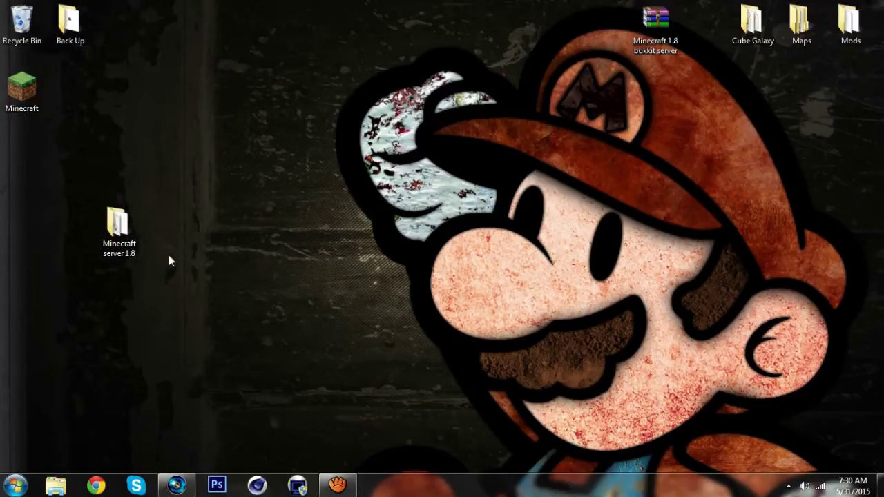
right_click(255, 233)
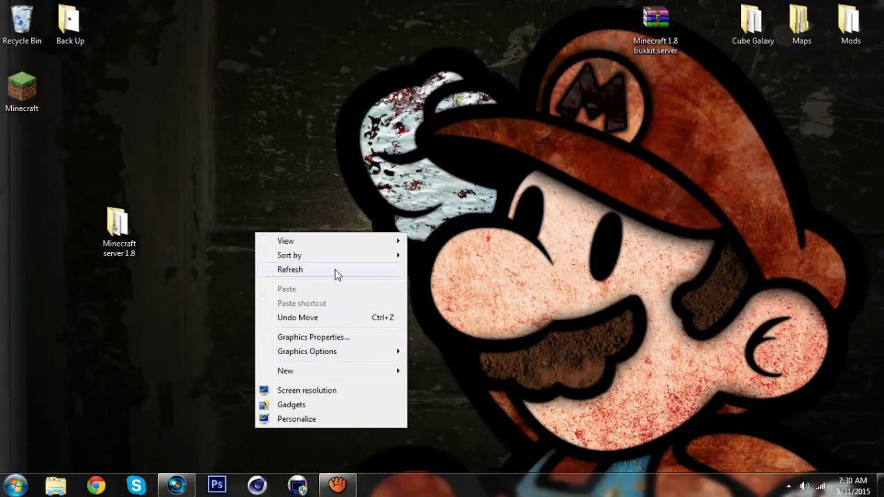
mouse_move(347, 376)
left_click(440, 253)
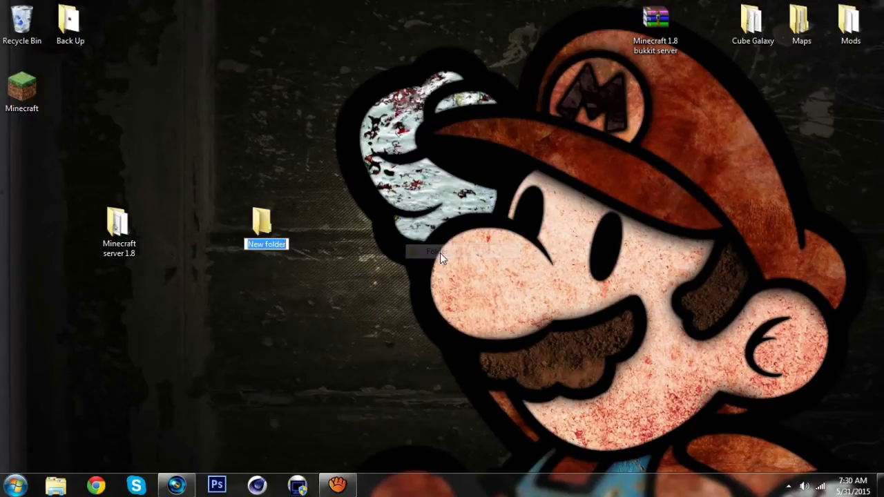
type("Server")
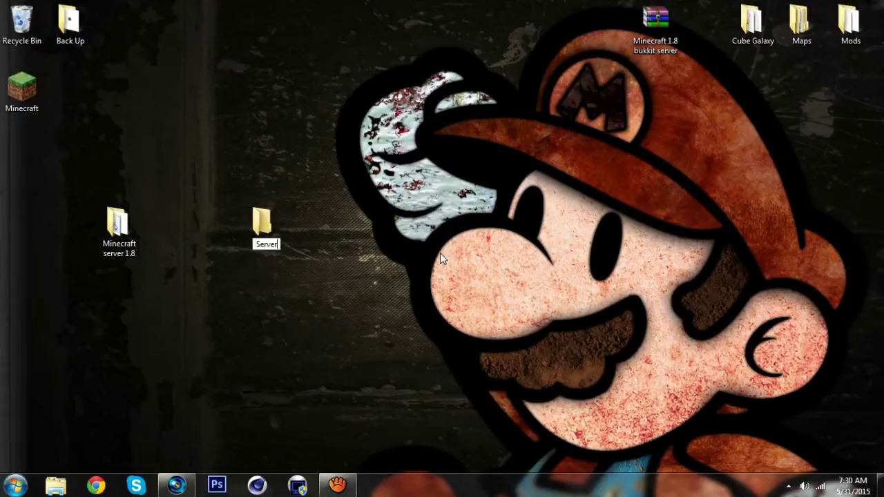
key("Return")
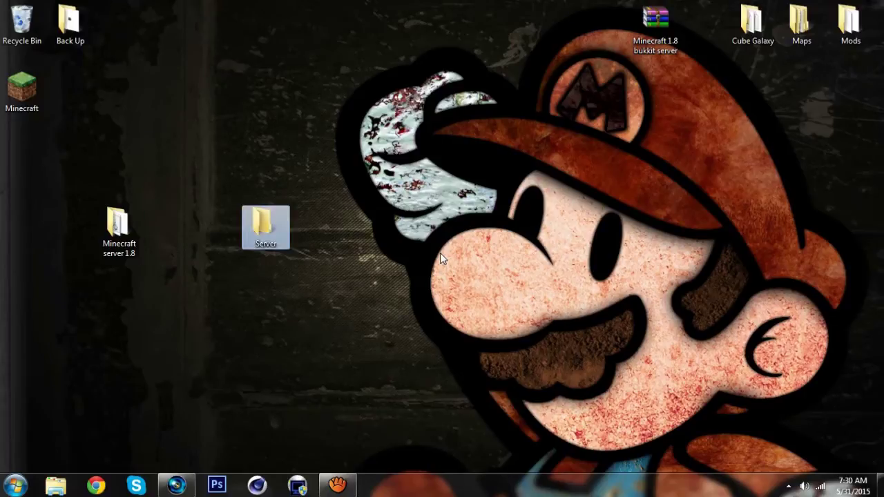
- Open Minecraft server 1.8 and move craftbukkit and eula into the desktop Server folder
double_click(117, 228)
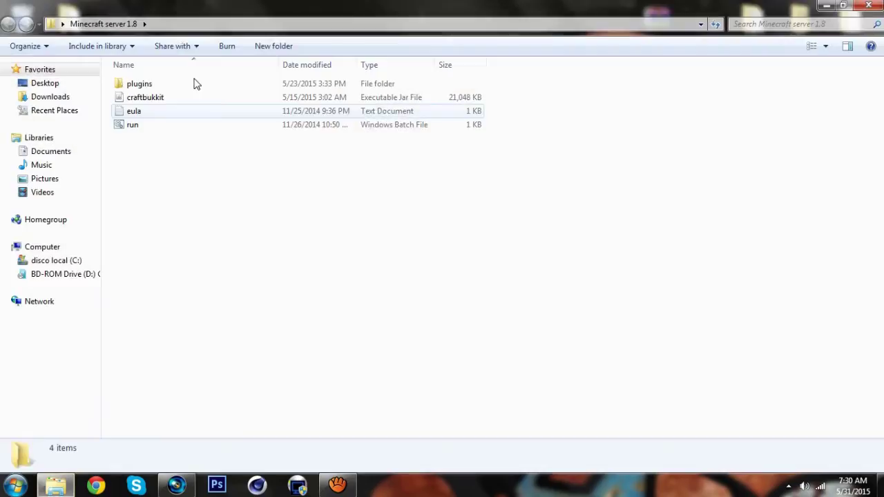
left_click_drag(105, 20, 493, 99)
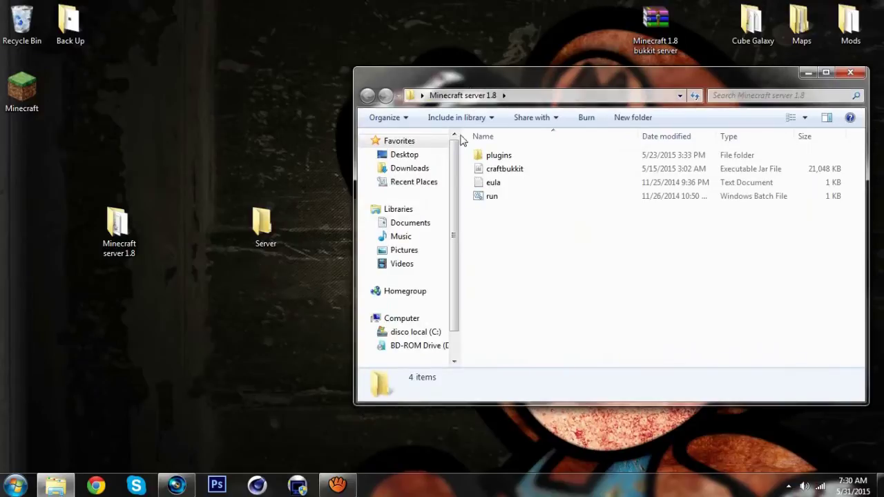
left_click(520, 169)
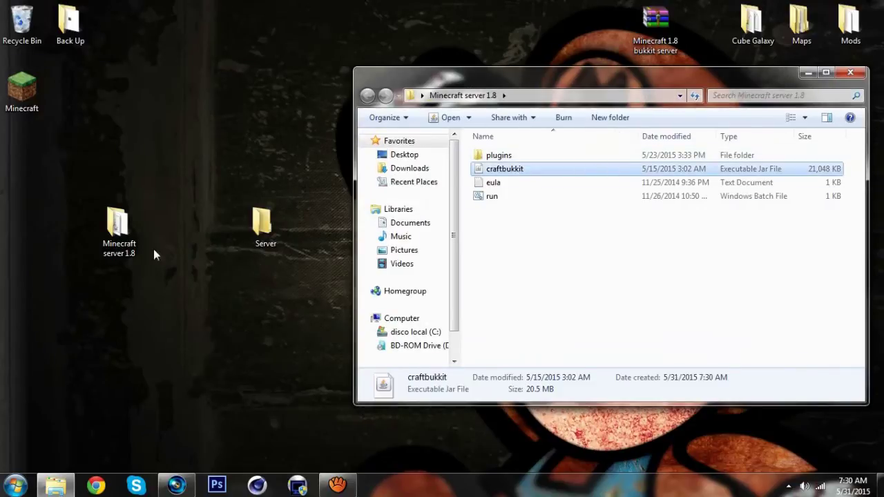
left_click_drag(268, 224, 219, 228)
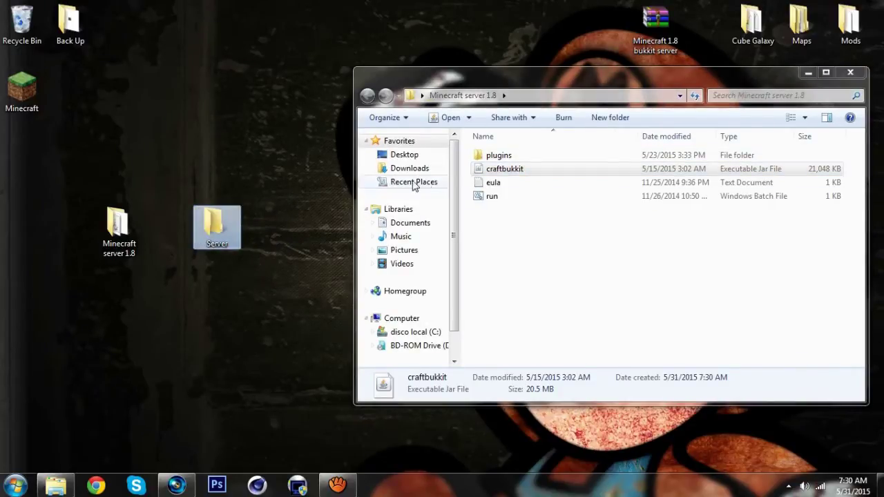
left_click_drag(498, 170, 216, 224)
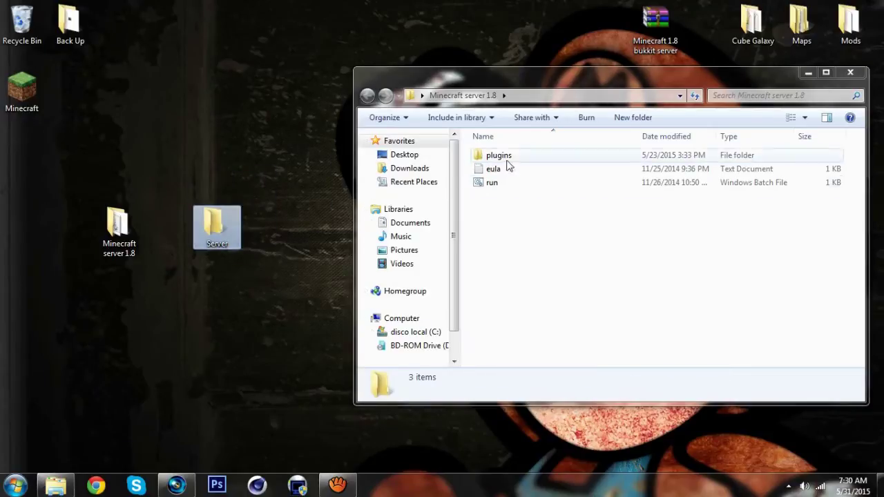
left_click(499, 170)
left_click_drag(510, 177, 213, 233)
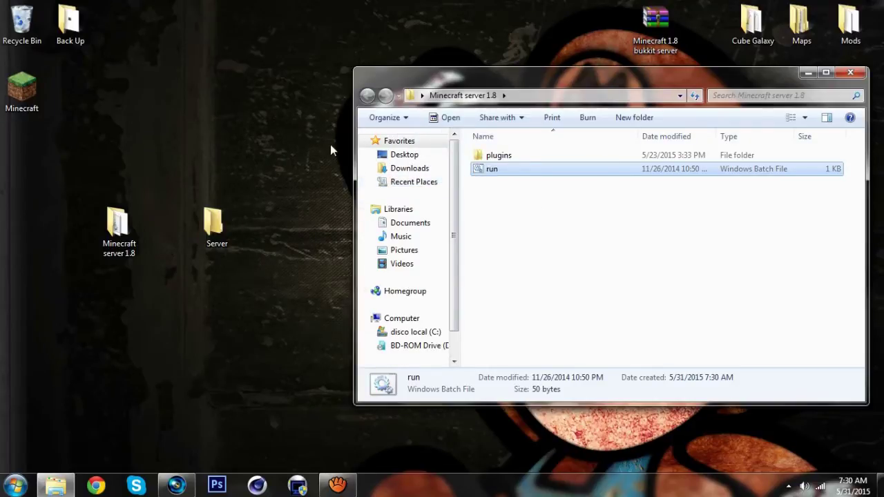
right_click(491, 169)
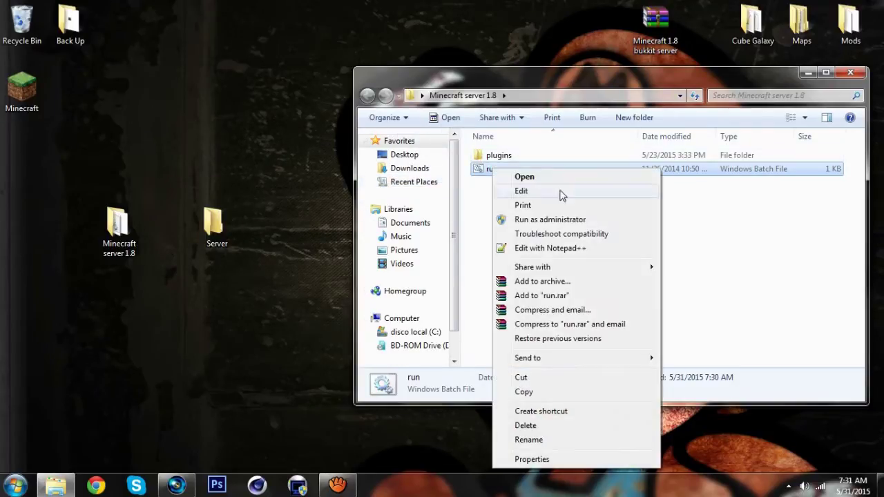
left_click(549, 191)
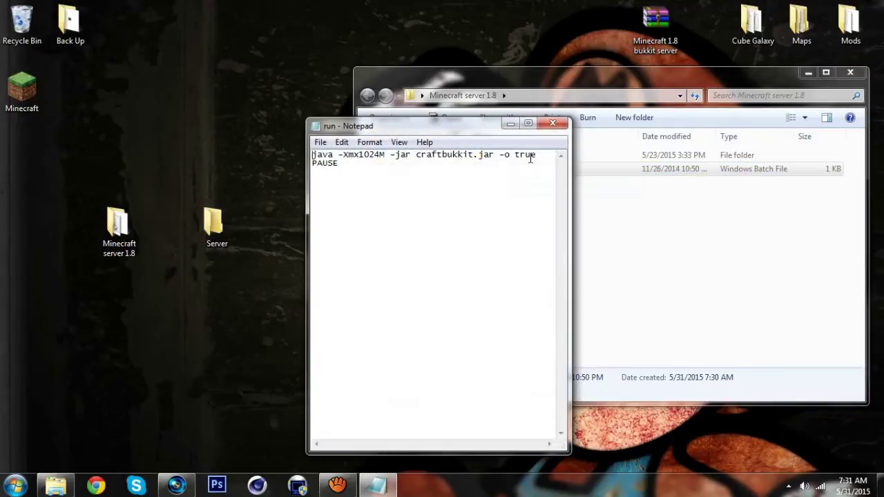
left_click_drag(540, 157, 515, 159)
left_click(380, 154)
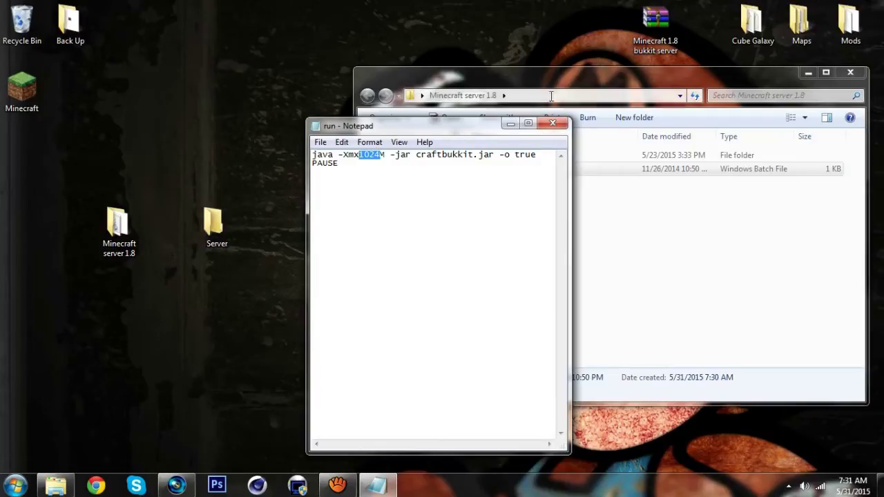
- Move the run file into the Server folder and open the plugins folder's ten items
left_click(551, 124)
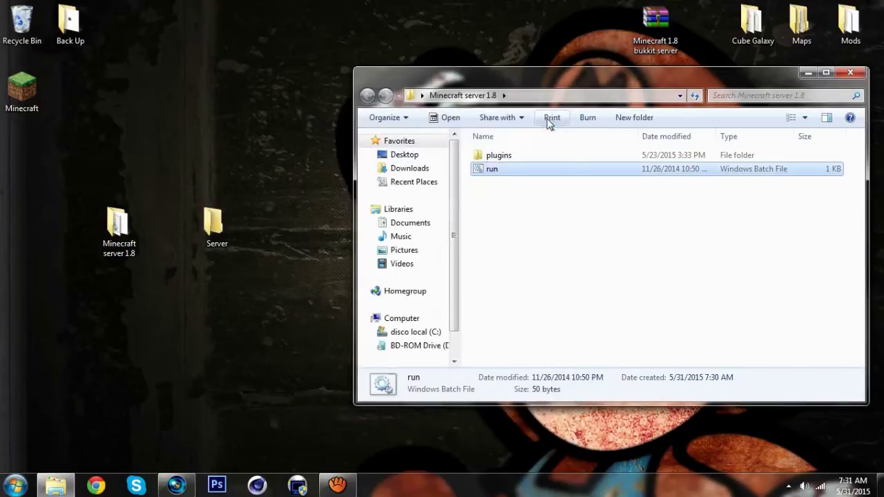
left_click(493, 201)
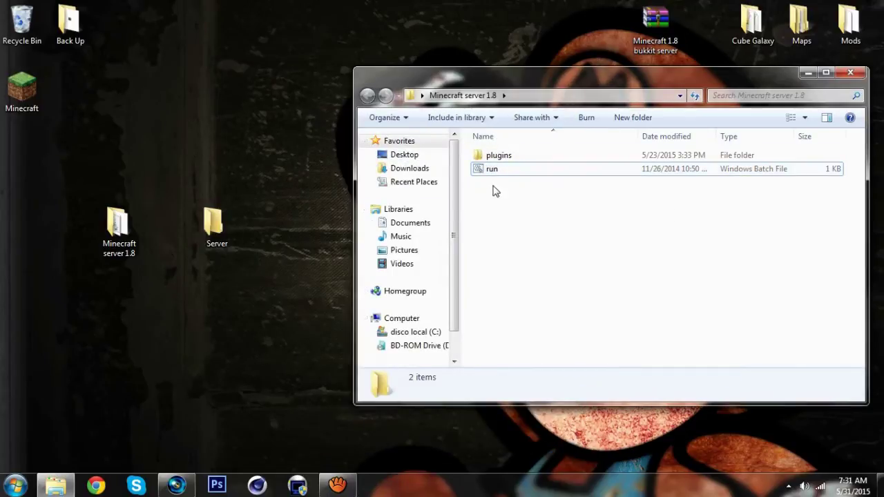
left_click(196, 232)
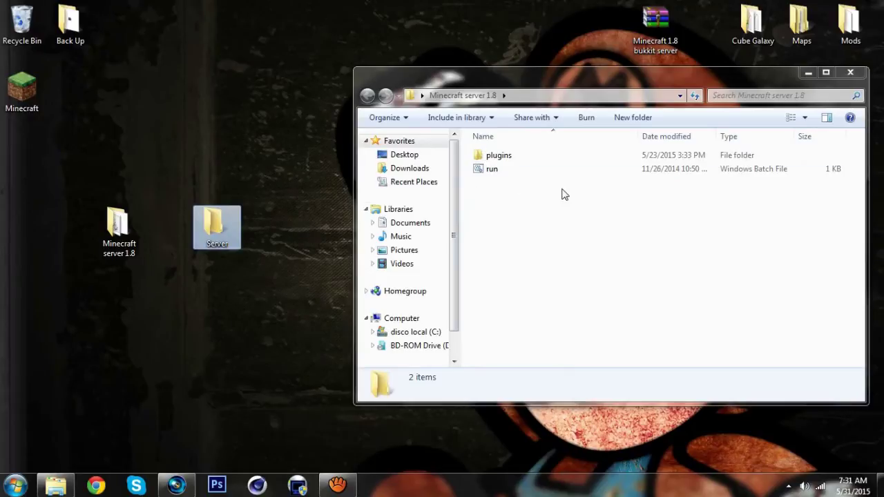
left_click_drag(550, 169, 215, 228)
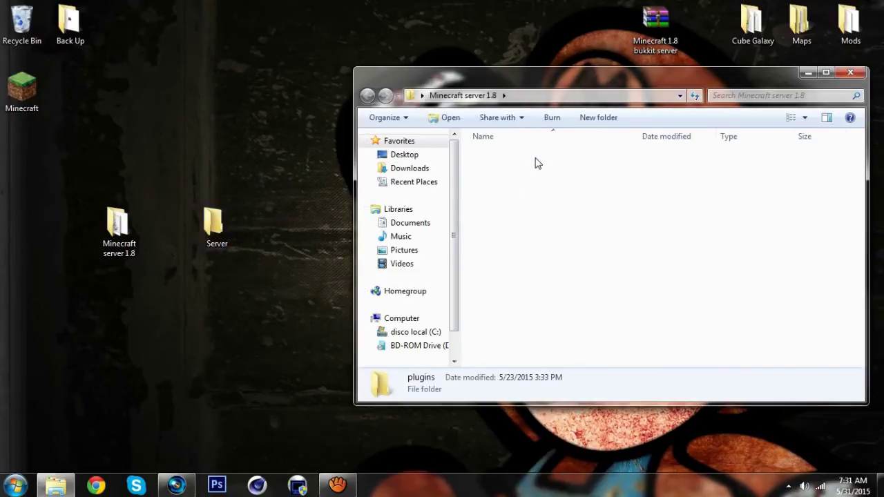
double_click(537, 163)
left_click_drag(580, 325, 464, 136)
left_click(509, 269)
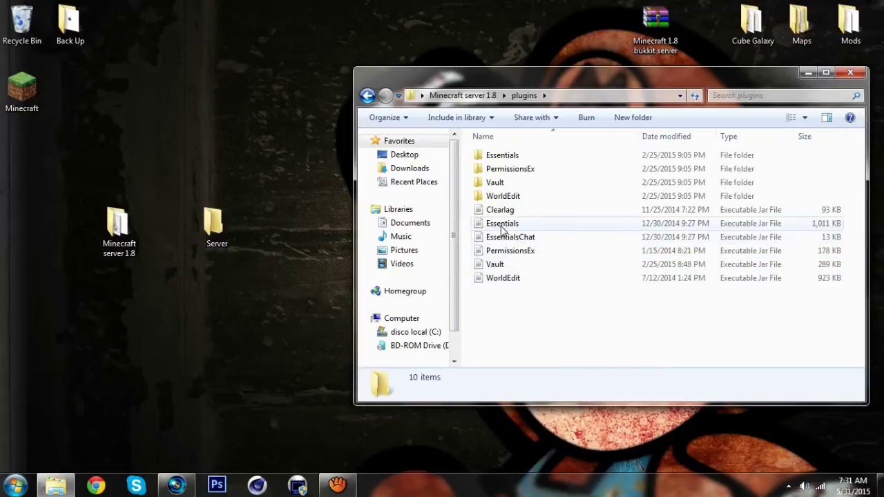
- Read through PermissionsEx's permissions.yml in Notepad++, close it, and return to plugins
mouse_move(498, 228)
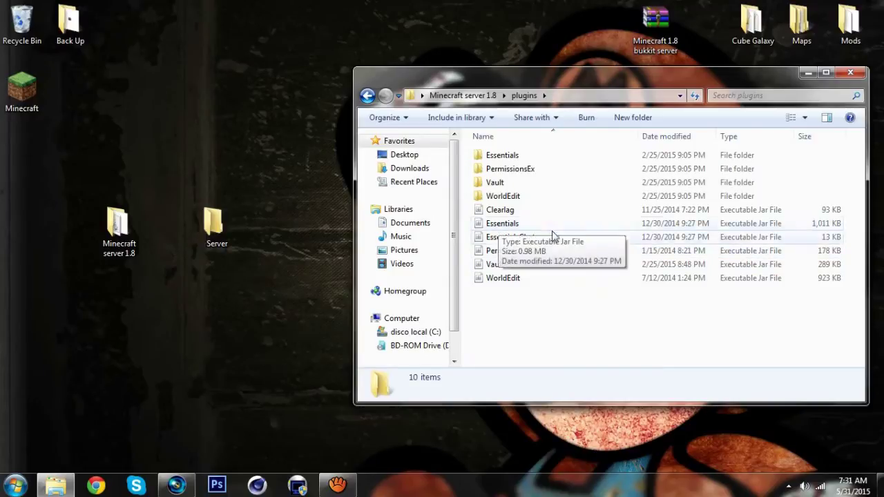
double_click(511, 171)
left_click(507, 173)
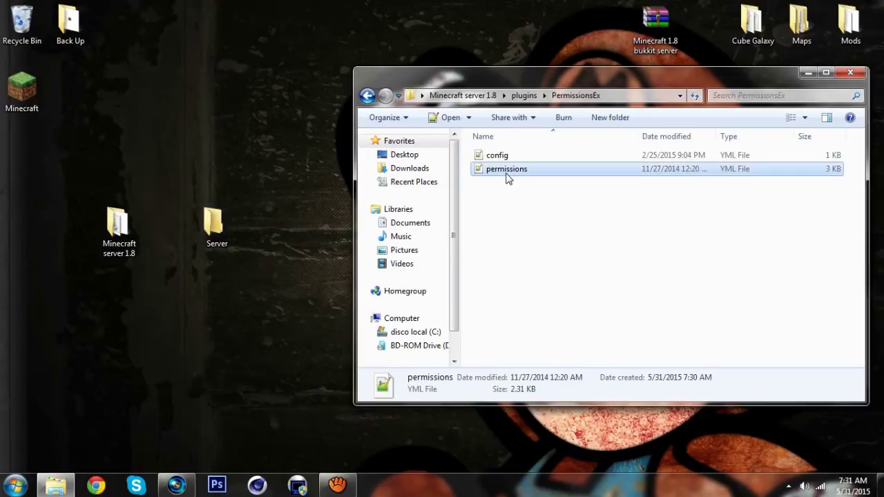
double_click(506, 178)
scroll(258, 166, "down", 15)
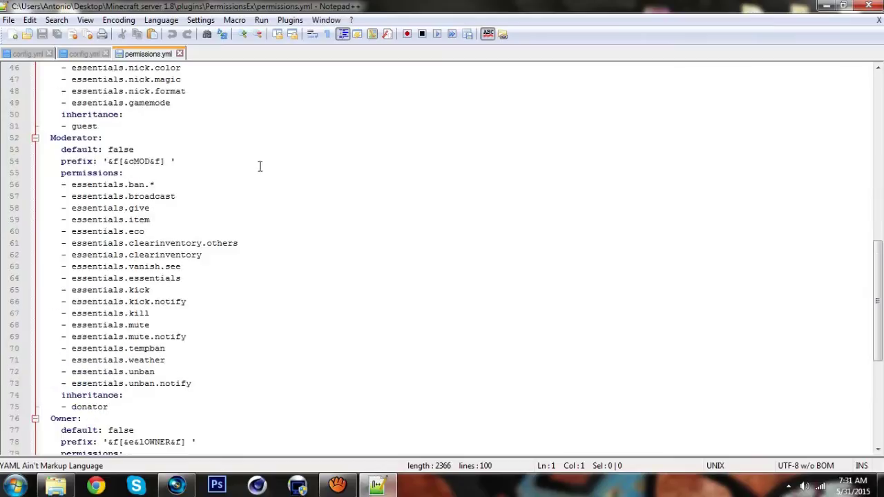
left_click(868, 6)
left_click(366, 95)
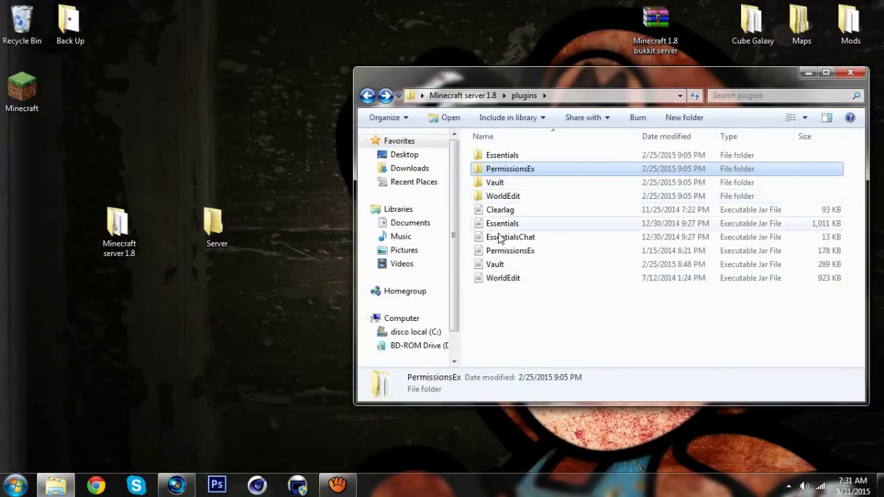
- Move the Clearlag jar into the Server folder and then back into plugins
left_click_drag(500, 210, 217, 227)
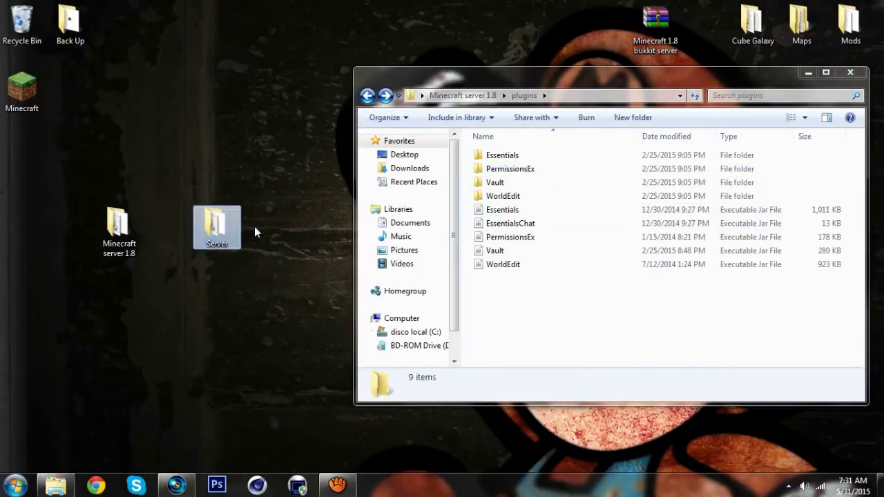
double_click(209, 231)
left_click(160, 93)
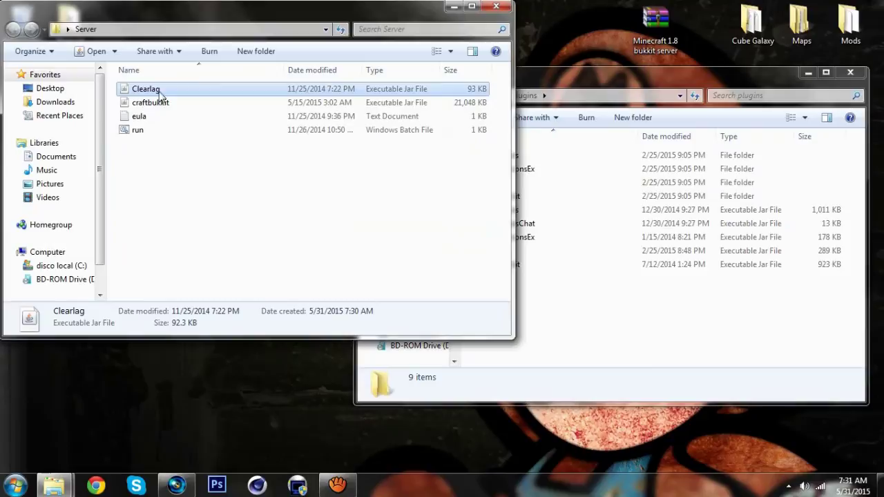
left_click_drag(173, 90, 687, 323)
- Close the Server and plugins windows and rearrange the Minecraft server folder and archive icons on the desktop
left_click(495, 6)
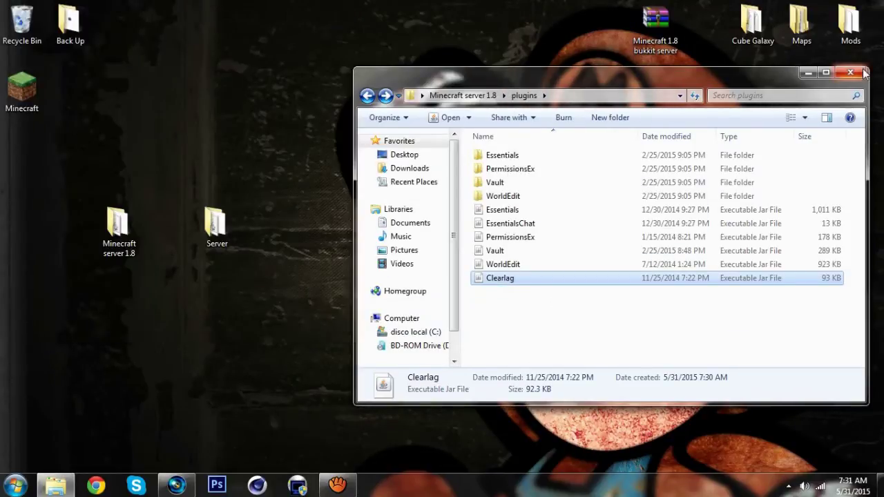
left_click(850, 72)
left_click_drag(117, 228, 839, 155)
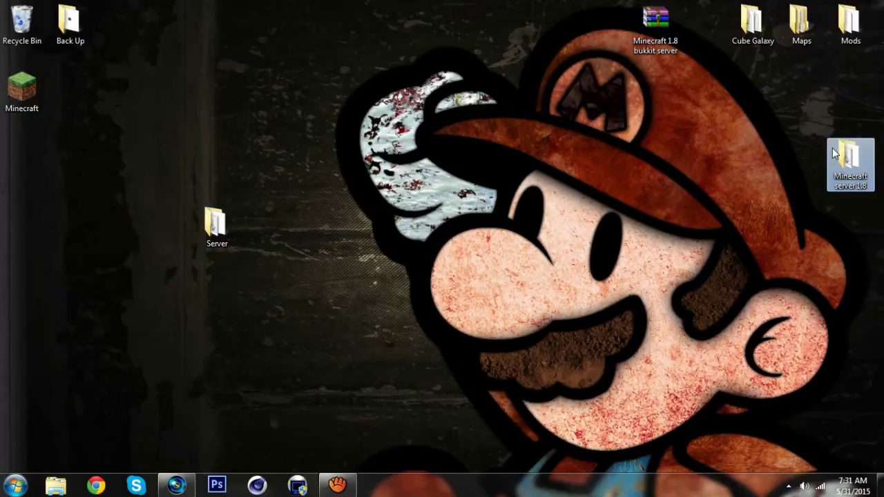
left_click_drag(642, 25, 705, 38)
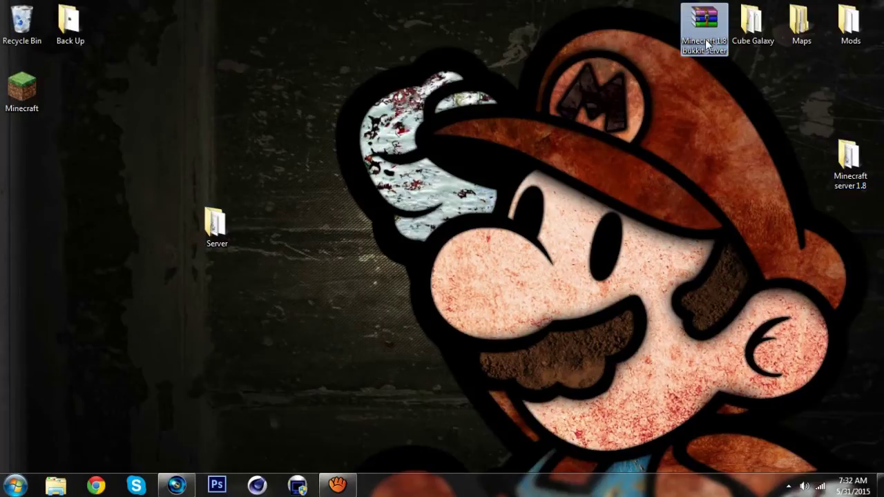
- Open the desktop Server folder and reposition its icon and window to the left
double_click(233, 223)
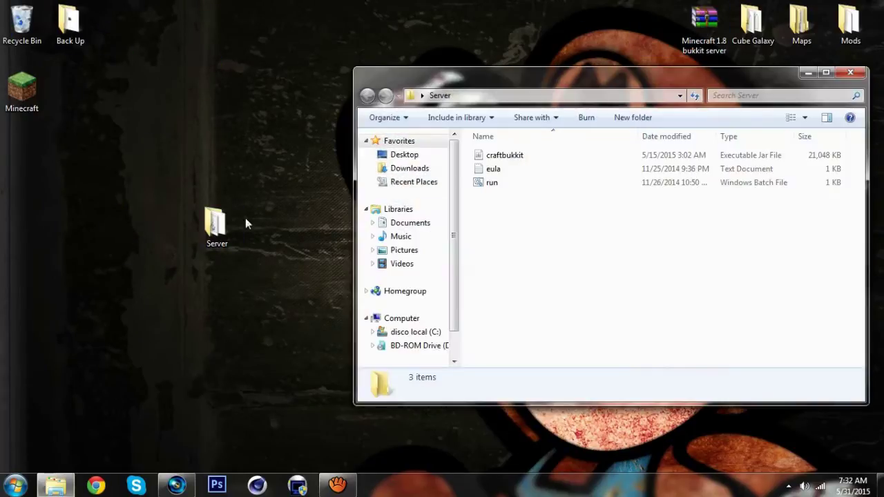
left_click_drag(245, 220, 72, 89)
left_click_drag(598, 80, 398, 88)
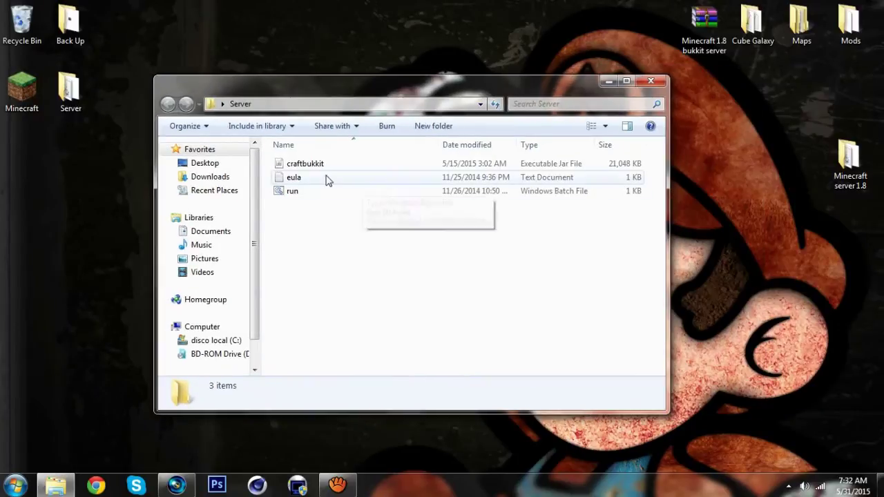
- Open eula in Notepad full-screen, confirm it reads eula=true, and close it
double_click(296, 178)
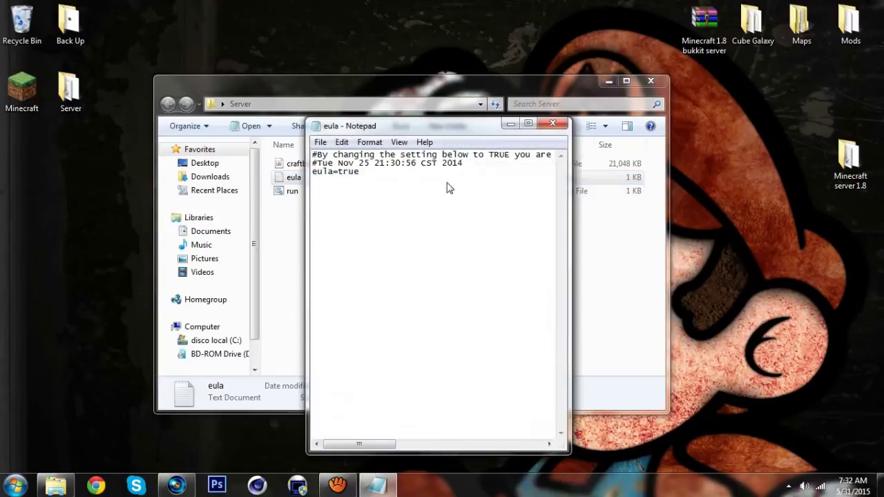
left_click(528, 123)
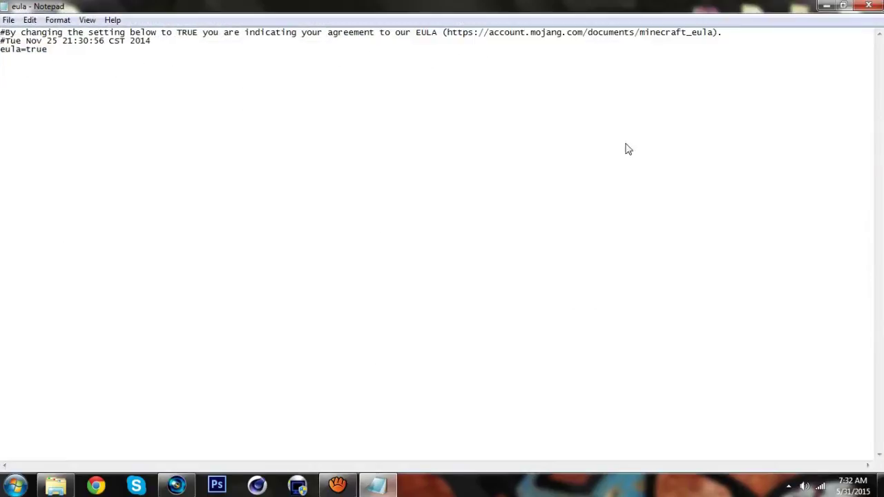
left_click(813, 41)
key("shift+Home")
left_click(868, 6)
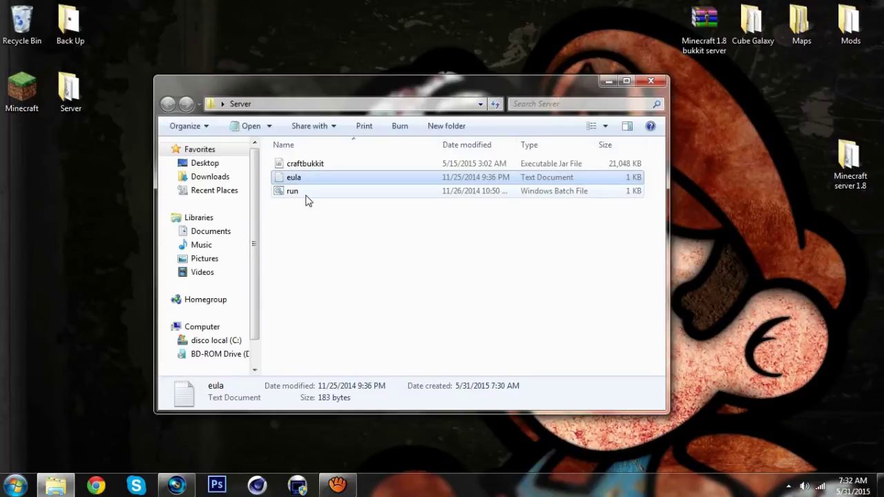
- Launch run.bat and bring up the console reporting Done (87.561s)
double_click(306, 196)
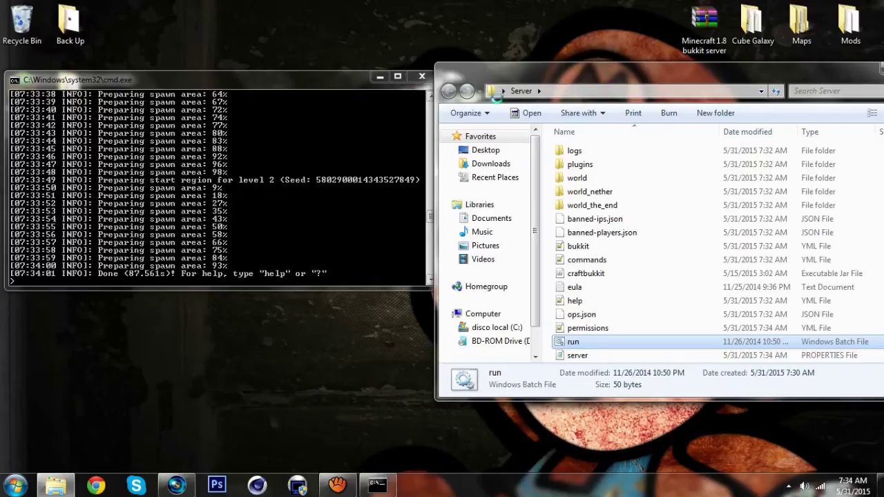
left_click(308, 165)
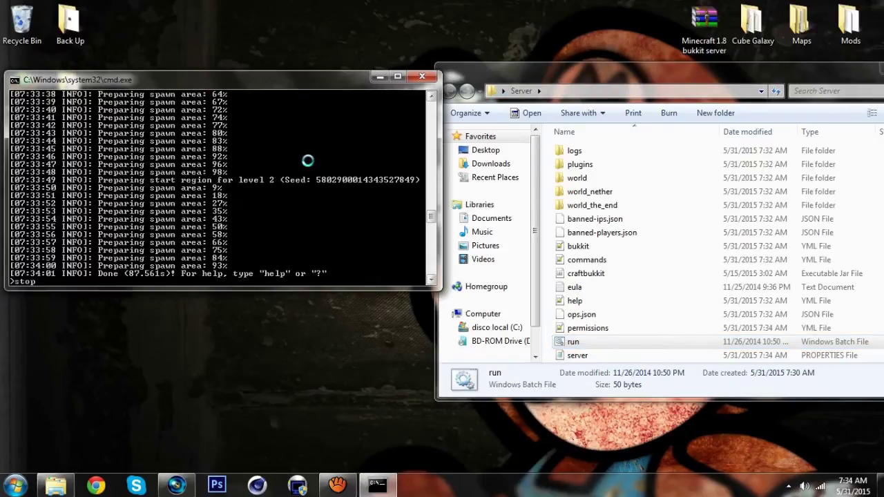
- Stop the server, close the console, and review the Server folder's 19 generated items
key("Return")
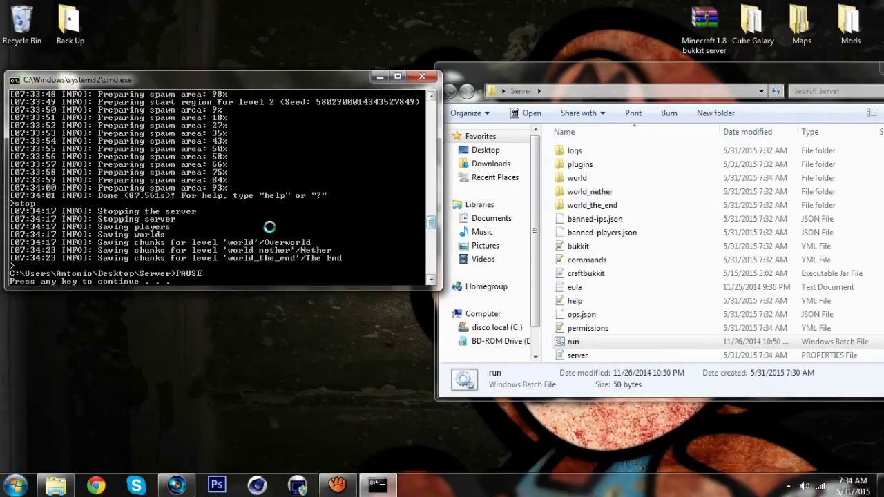
left_click(422, 76)
left_click_drag(521, 84, 274, 55)
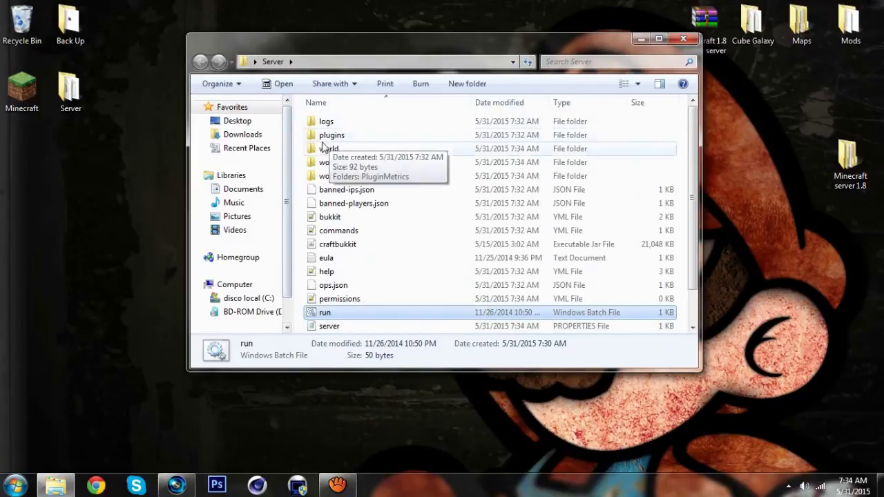
left_click_drag(300, 144, 346, 181)
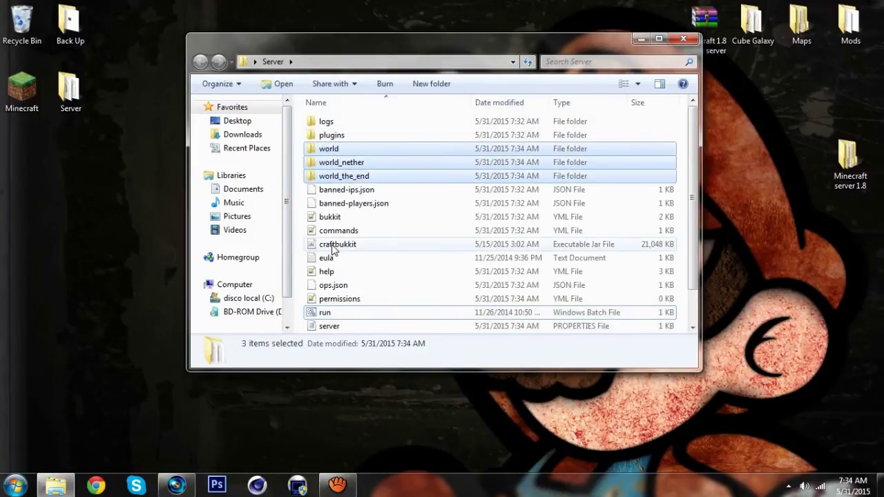
left_click(297, 277)
scroll(297, 280, "down", 1)
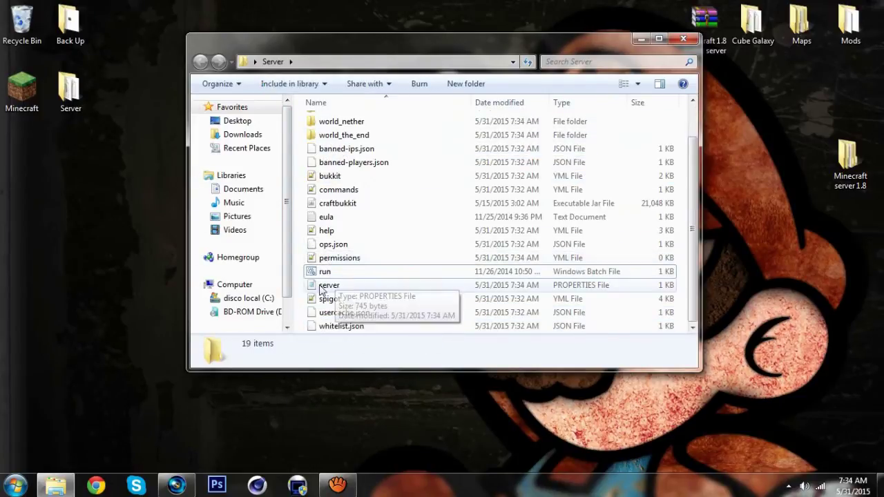
- Open server.properties in Notepad full-screen and close the Server folder window
double_click(320, 286)
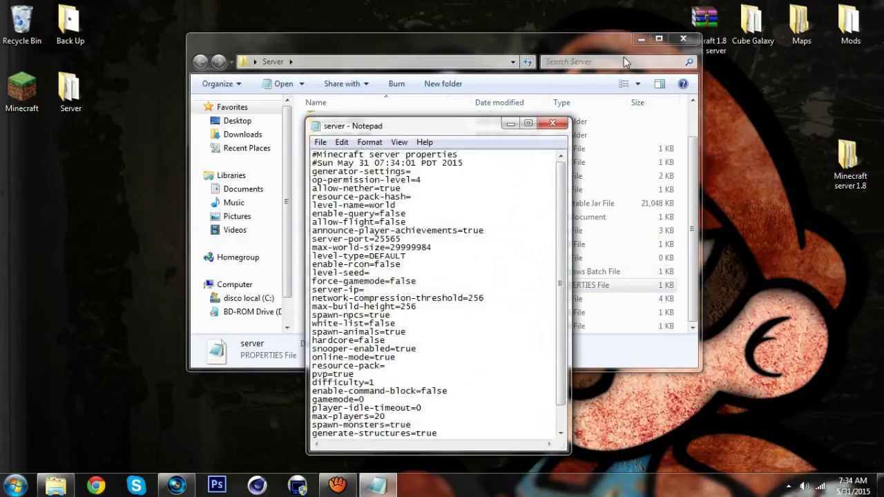
left_click(680, 38)
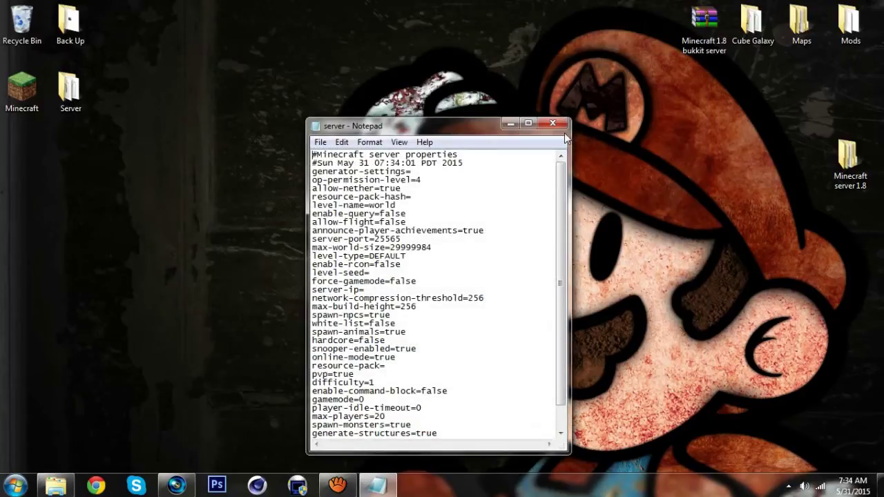
left_click(528, 122)
left_click(87, 20)
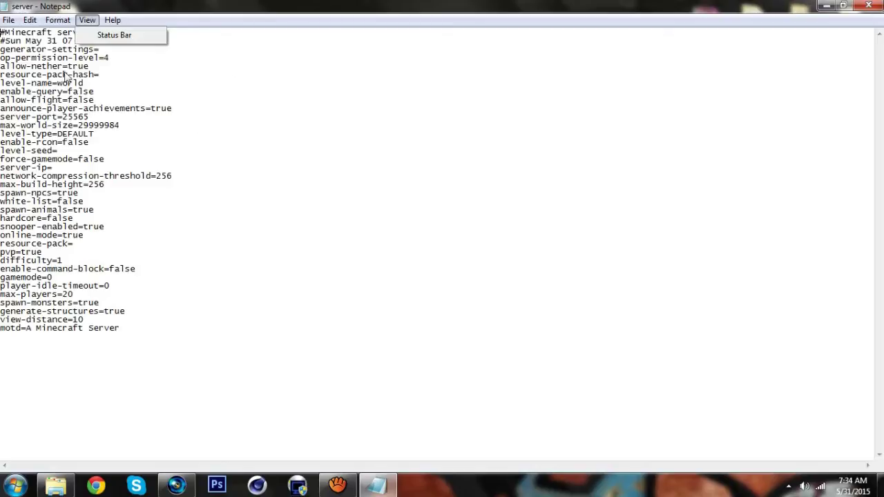
left_click(165, 357)
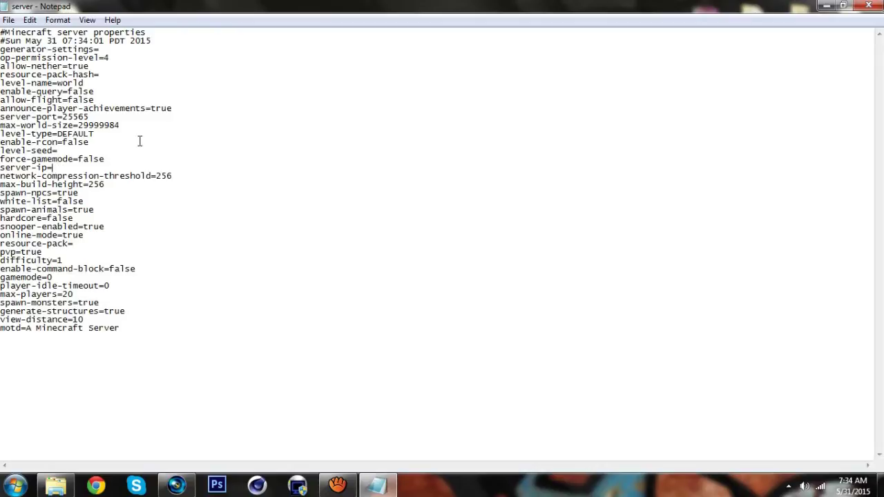
- Launch Command Prompt by searching 'cmd', then close it
key("super")
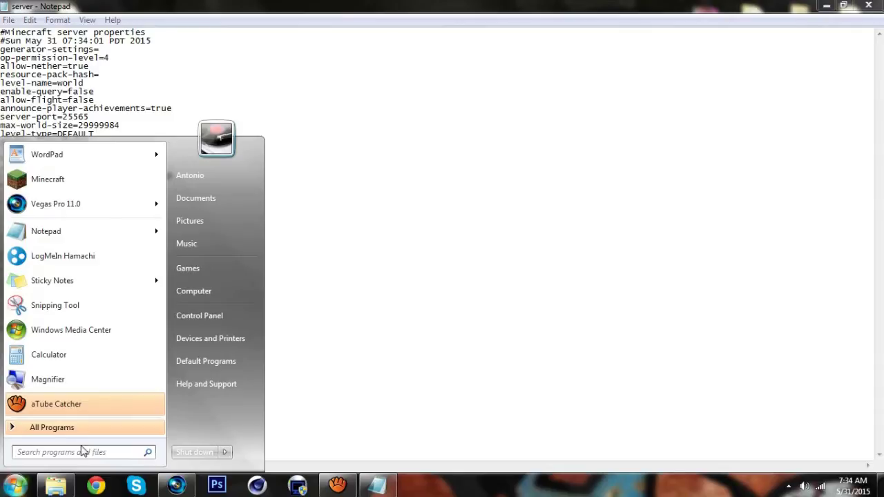
type("cmd")
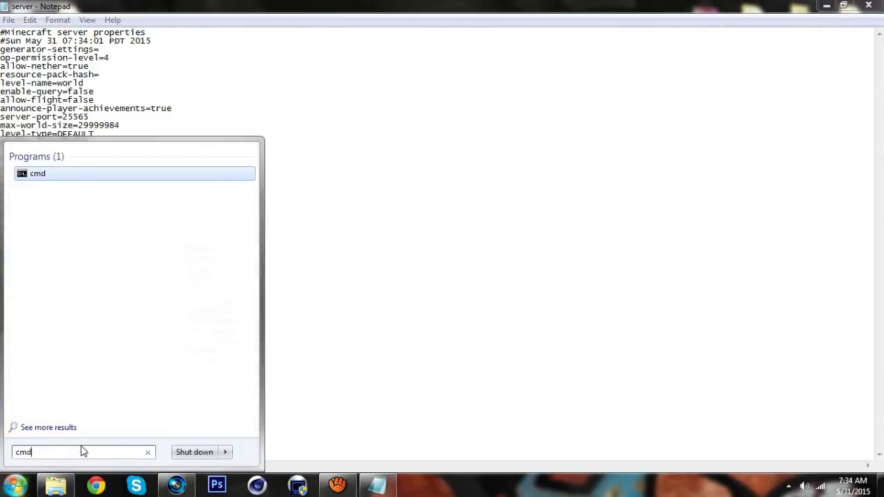
left_click(53, 174)
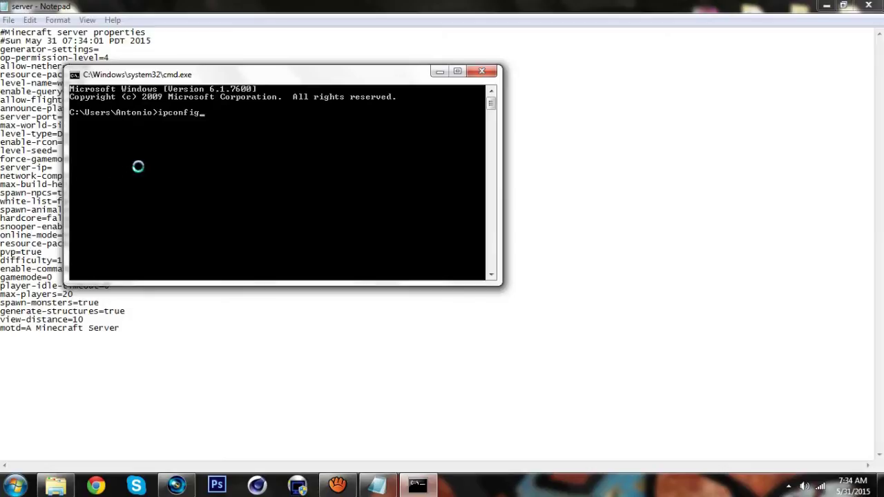
left_click(489, 71)
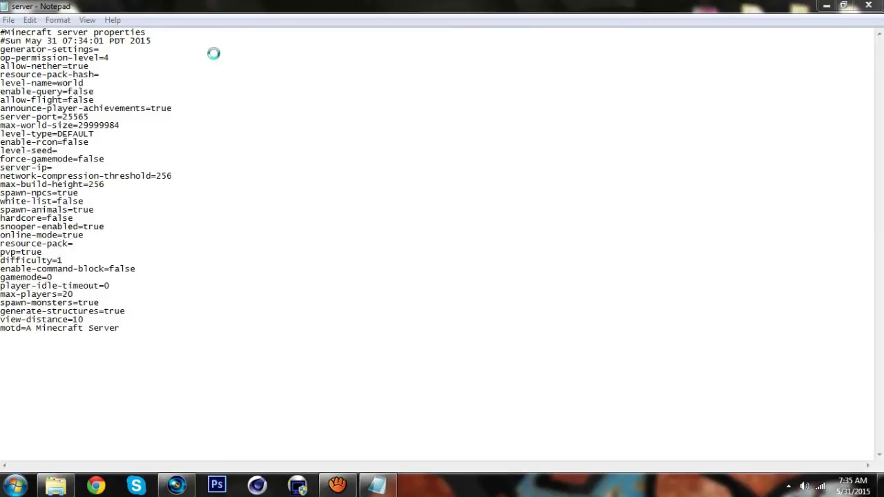
- Set server-ip to localhost and replace the motd with 'The Lag is Real XD'
left_click(63, 166)
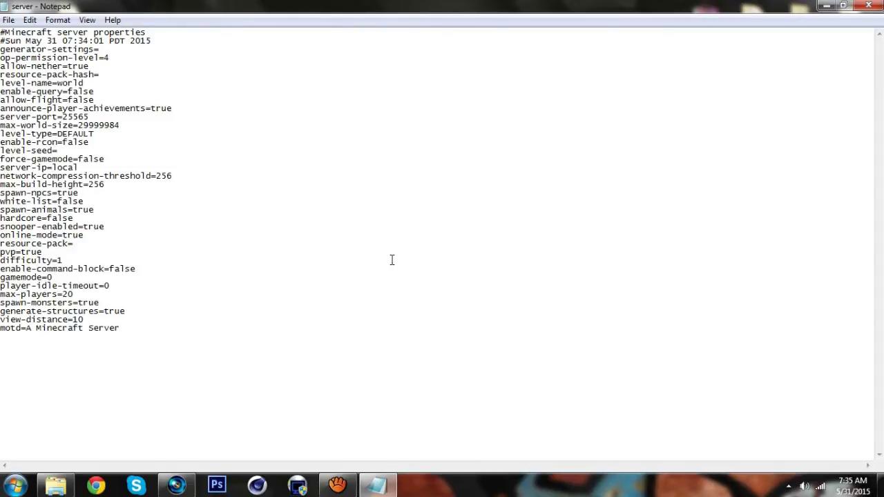
type("localhost")
left_click_drag(80, 330, 26, 330)
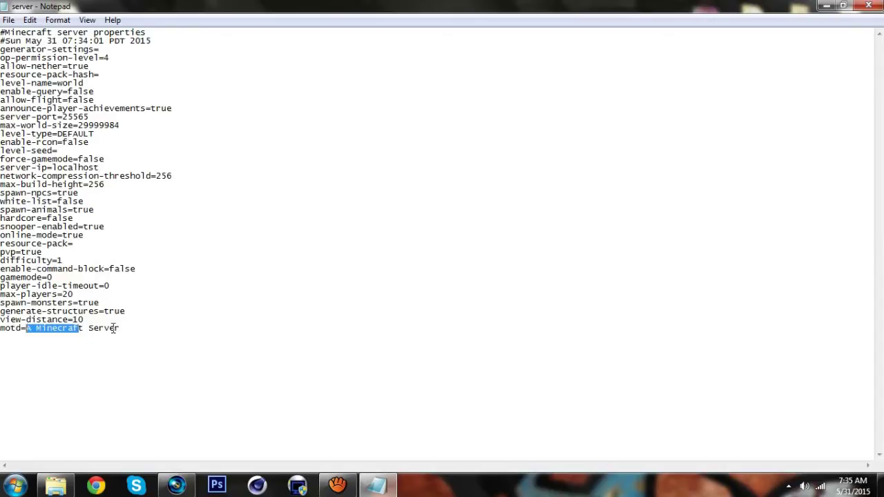
left_click_drag(119, 329, 30, 331)
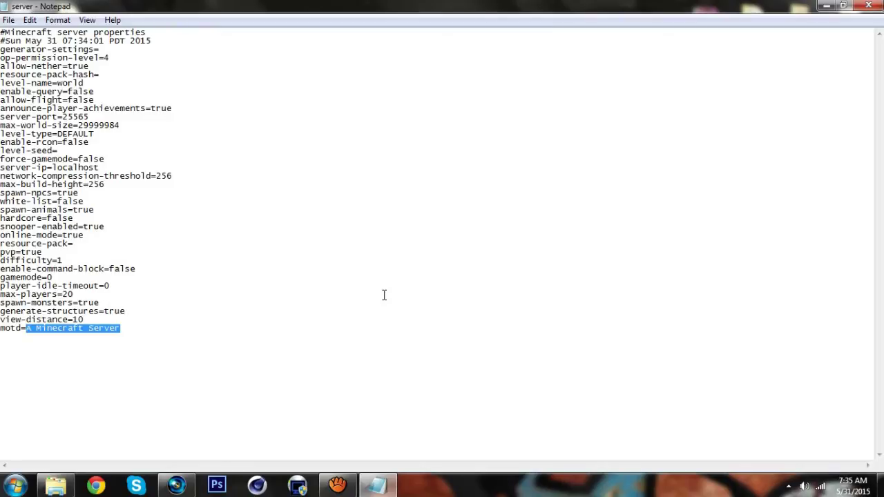
type("The Lag is Real")
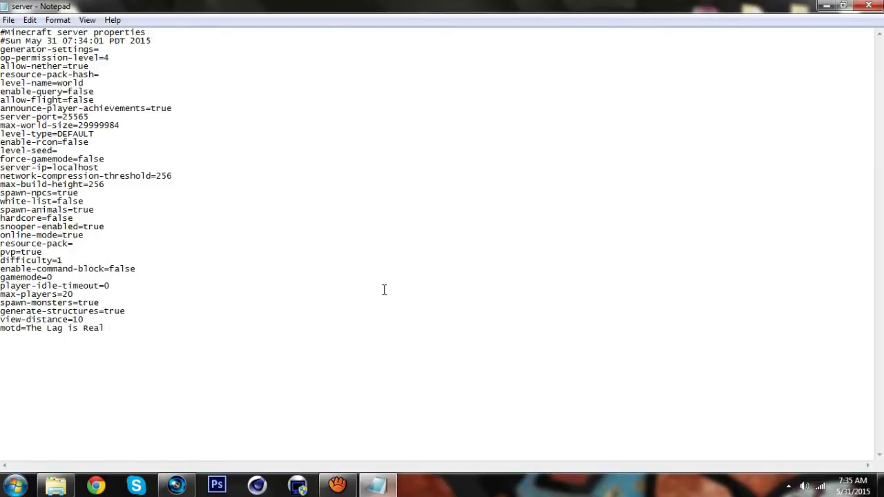
type("XD")
- Save the edited server properties file
left_click_drag(83, 83, 49, 84)
left_click(108, 134)
left_click(8, 20)
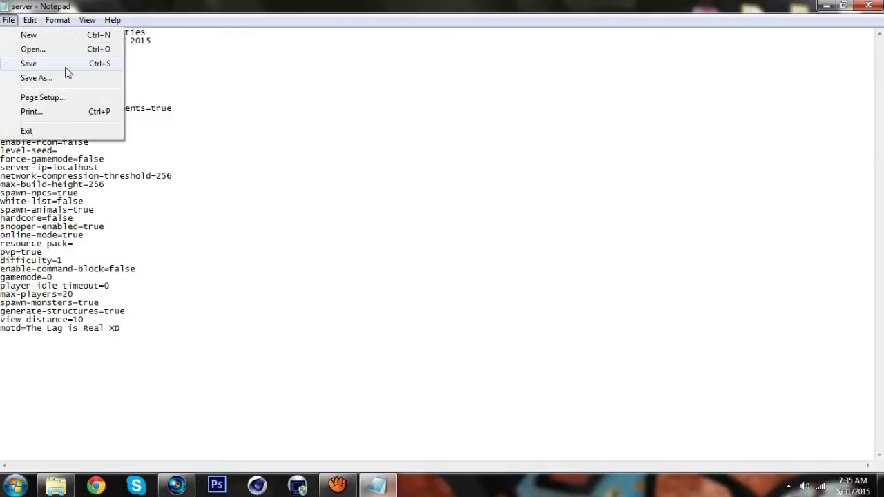
left_click(33, 64)
- Open the Server plugins folder alongside the Minecraft server 1.8 plugins folder
left_click(868, 6)
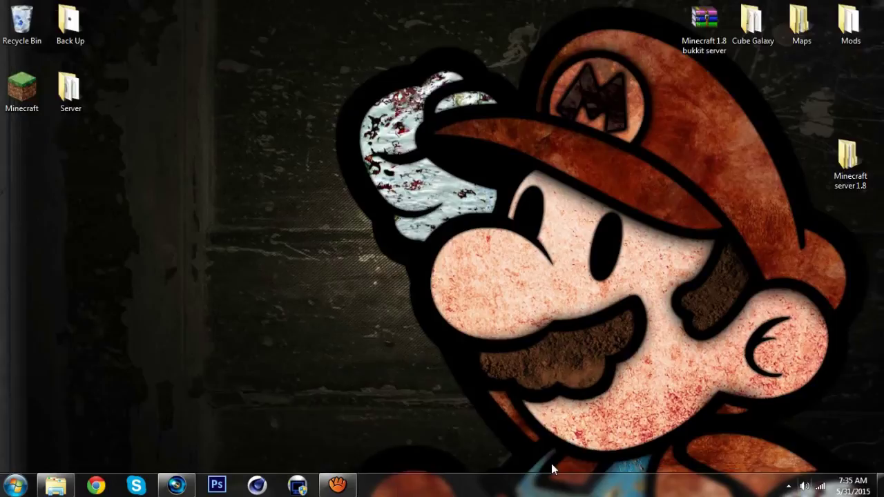
double_click(69, 90)
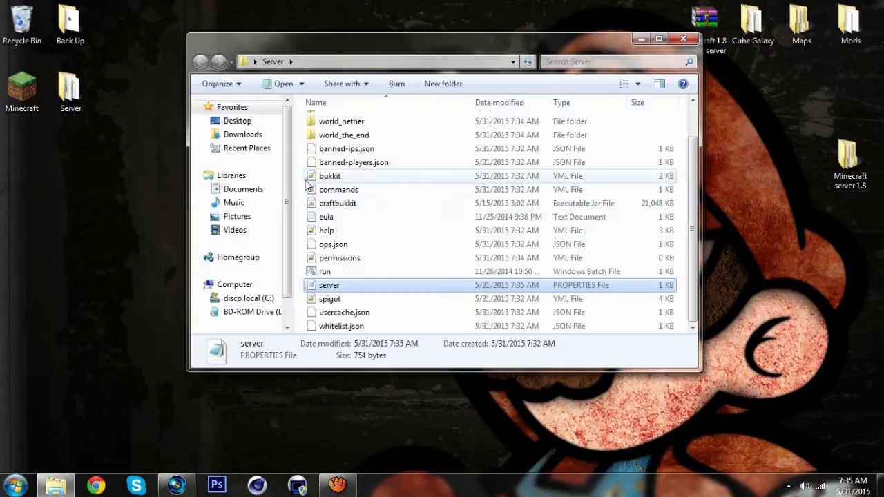
scroll(348, 211, "up", 1)
double_click(341, 135)
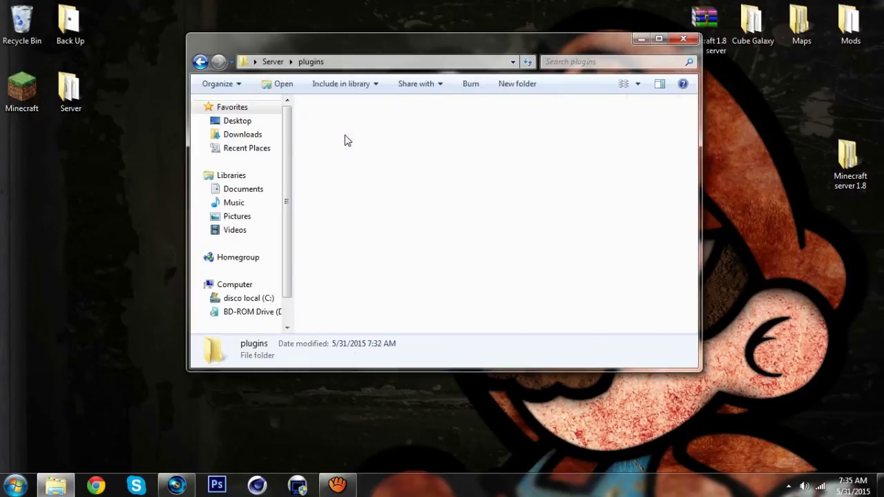
double_click(844, 162)
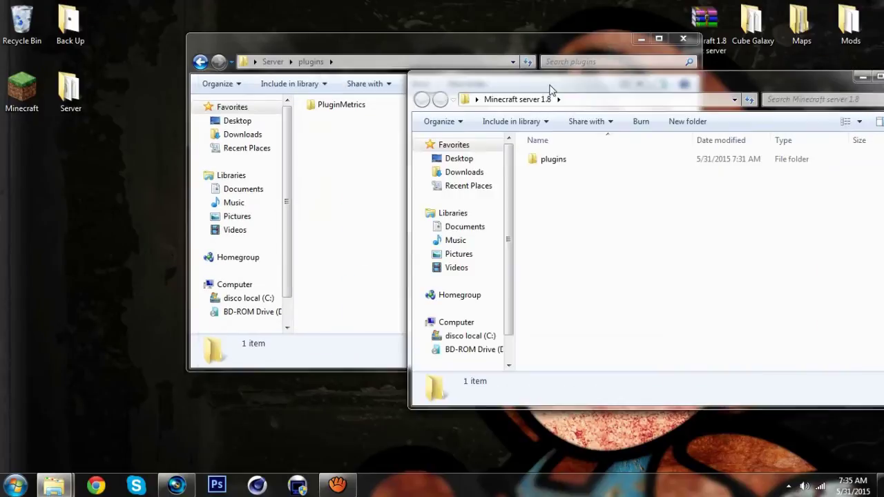
double_click(538, 161)
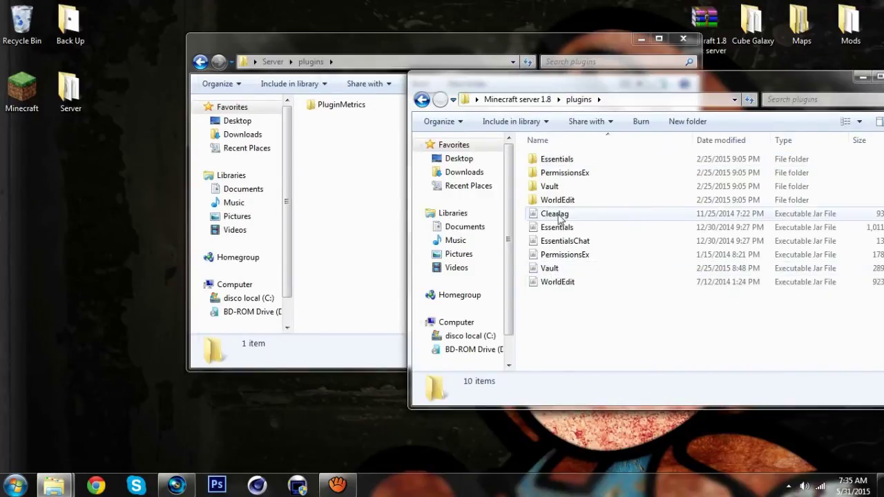
- Move Clearlag into the Server plugins folder, close both windows, and reopen the Server folder
left_click_drag(552, 213, 346, 172)
left_click(843, 77)
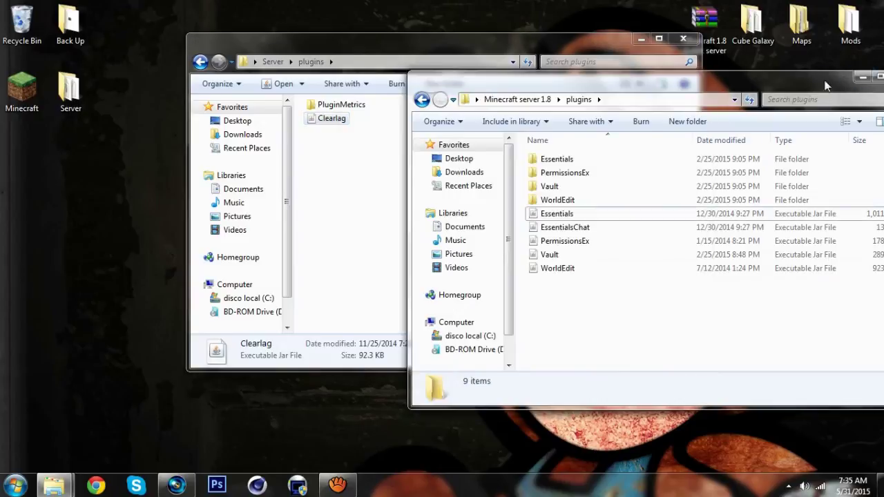
left_click_drag(843, 77, 449, 75)
left_click(684, 70)
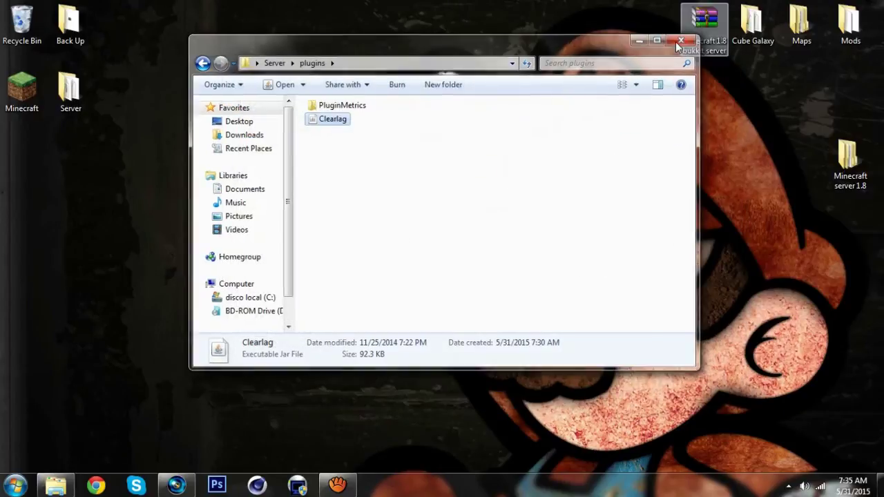
left_click(682, 39)
double_click(69, 89)
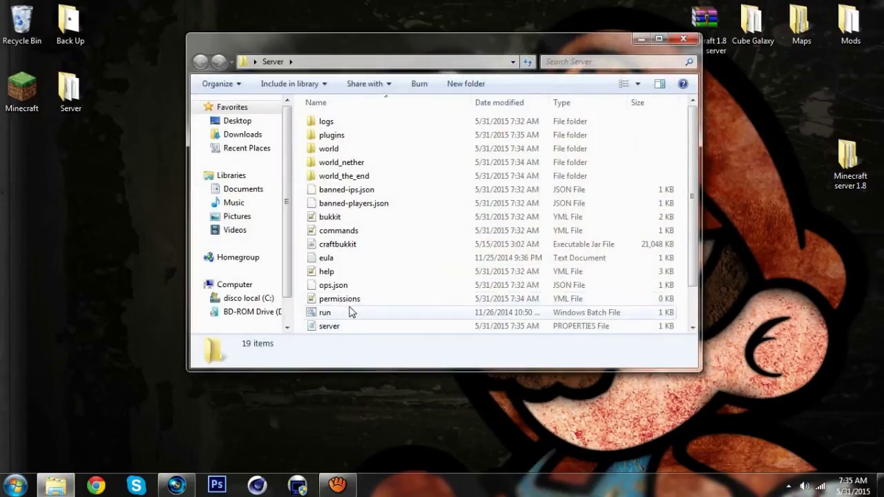
scroll(331, 192, "down", 1)
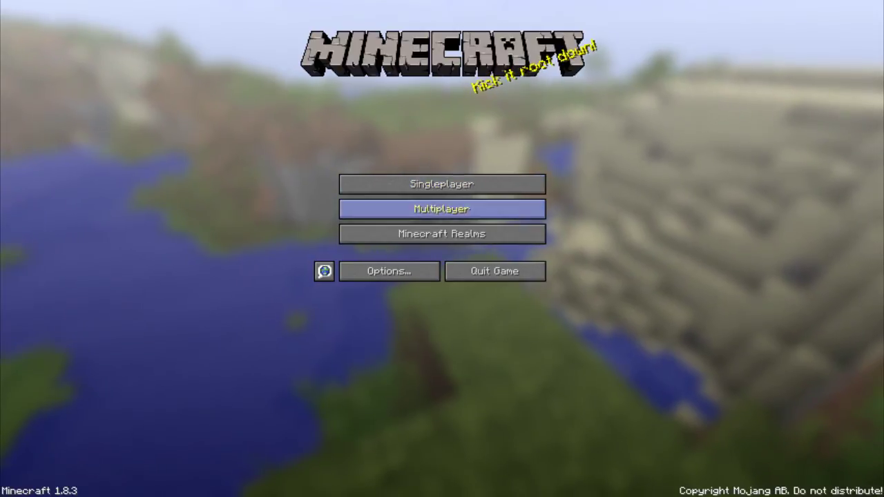
- Open the multiplayer list, start a direct connection to 'local', then back out
left_click(442, 208)
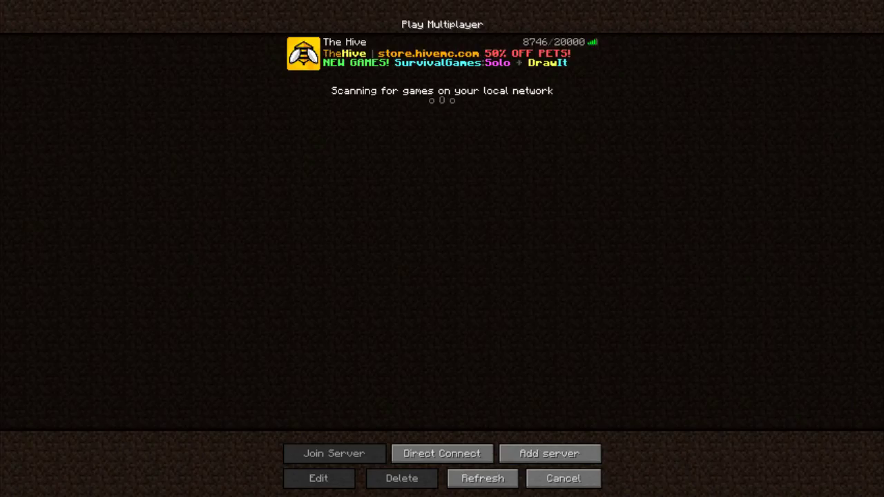
left_click(442, 453)
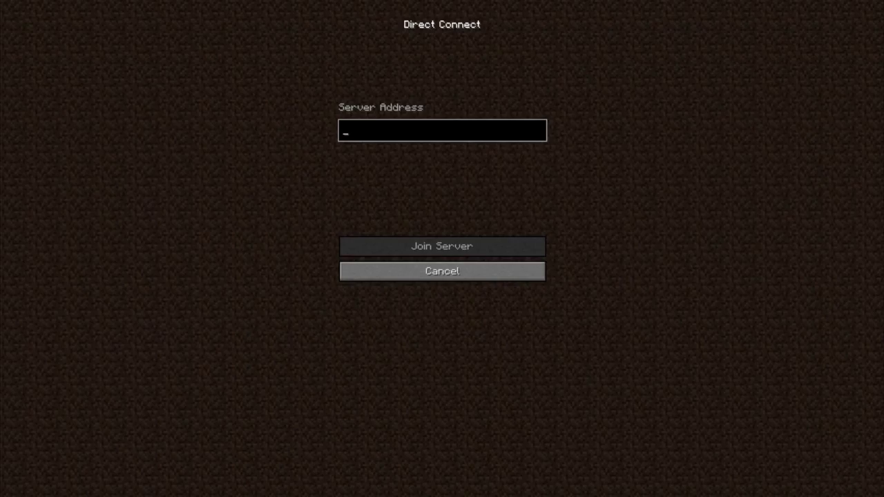
type("localhost")
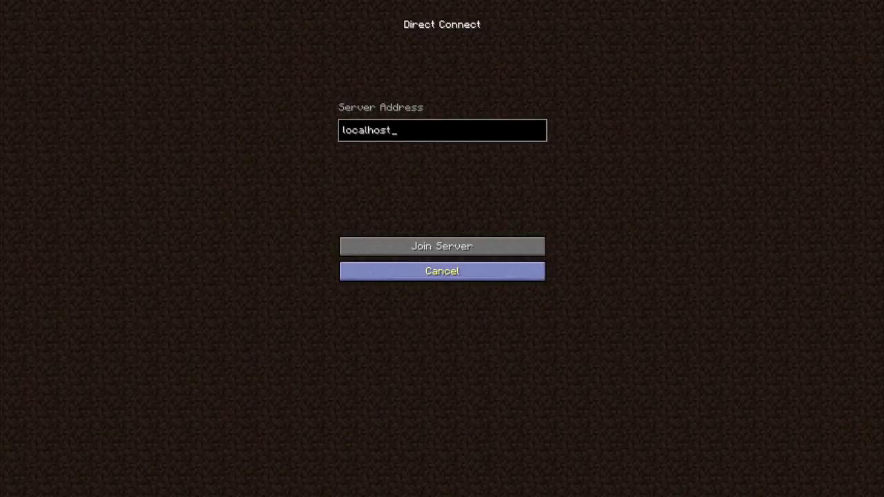
left_click(442, 271)
- Add a saved server named Wtf with the address localhost
left_click(549, 452)
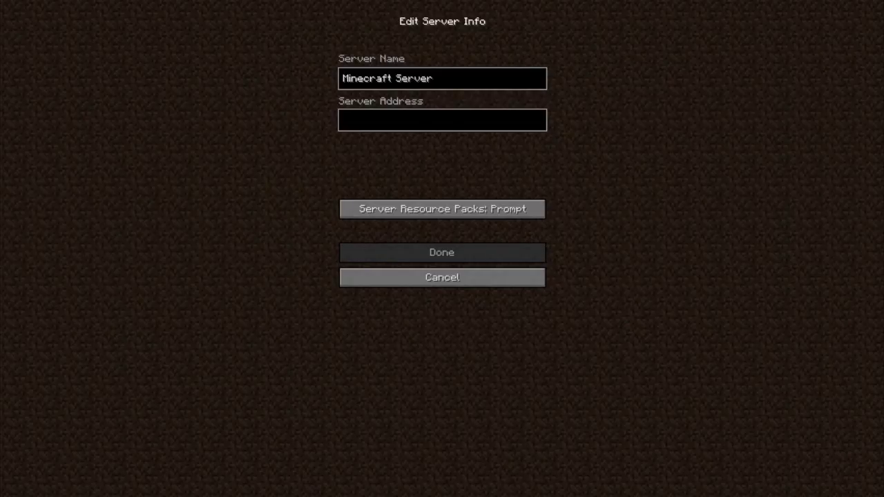
key("BackSpace")
key("BackSpace")
key("BackSpace")
key("BackSpace")
key("BackSpace")
key("BackSpace")
key("BackSpace")
key("BackSpace")
key("BackSpace")
key("BackSpace")
key("BackSpace")
key("BackSpace")
key("BackSpace")
key("BackSpace")
key("BackSpace")
key("BackSpace")
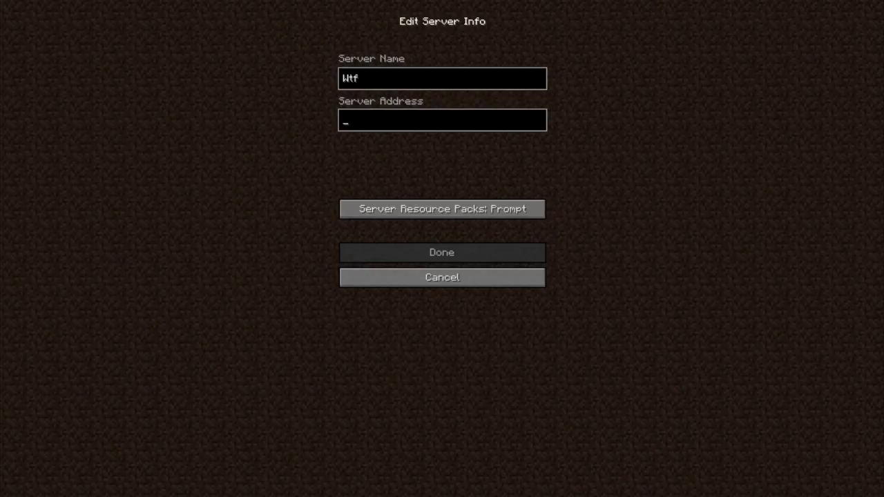
type("localhost")
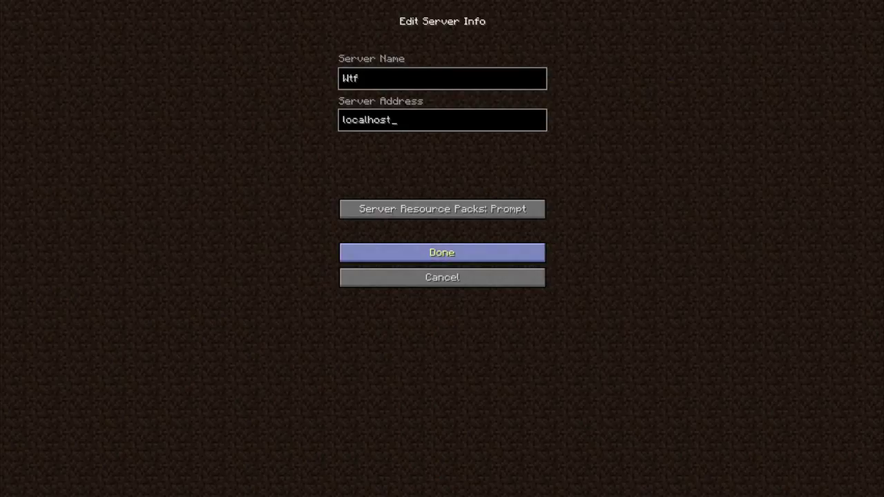
left_click(442, 252)
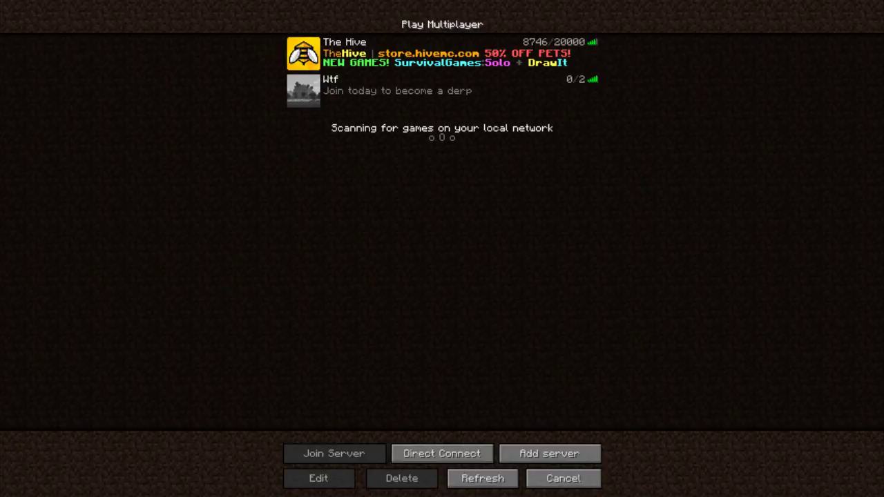
mouse_move(304, 90)
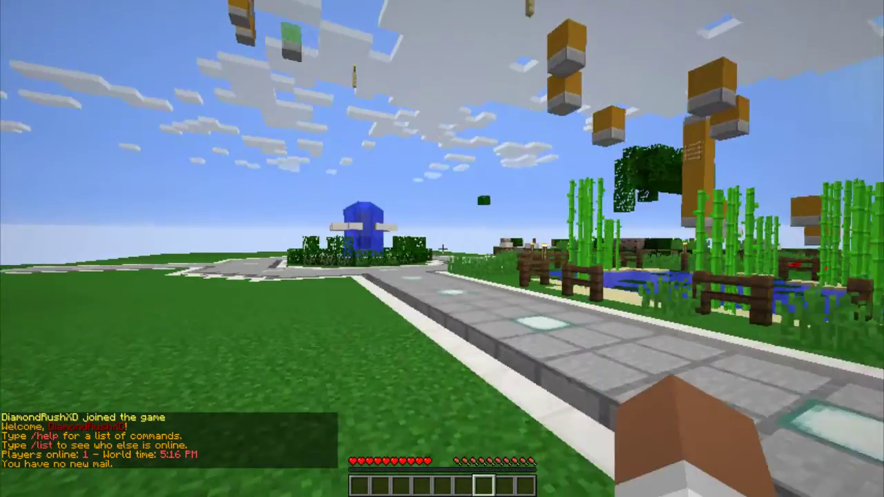
- Switch to front third-person view with the HUD hidden, then walk the spawn path past the pond
key("F5")
key("F5")
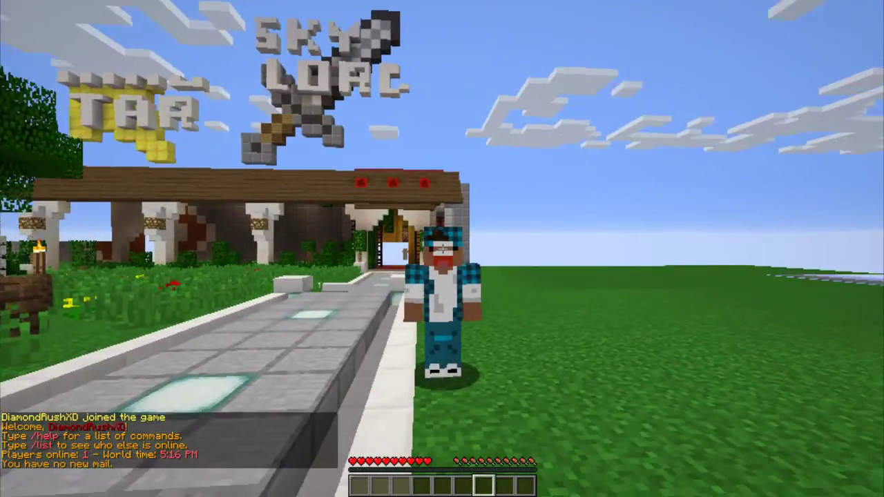
key("F1")
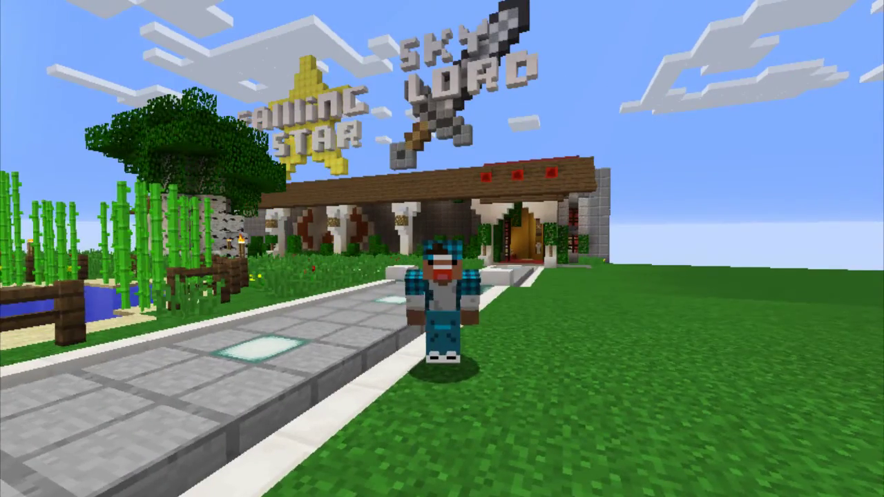
key("s")
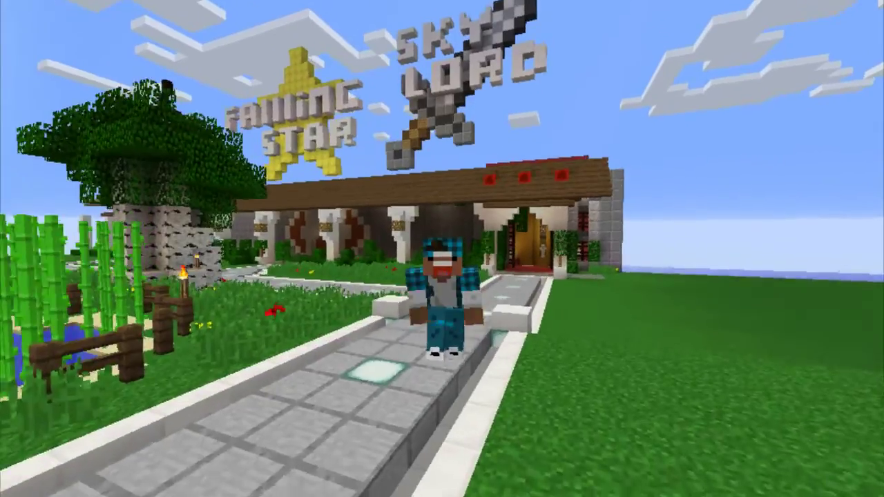
key("w")
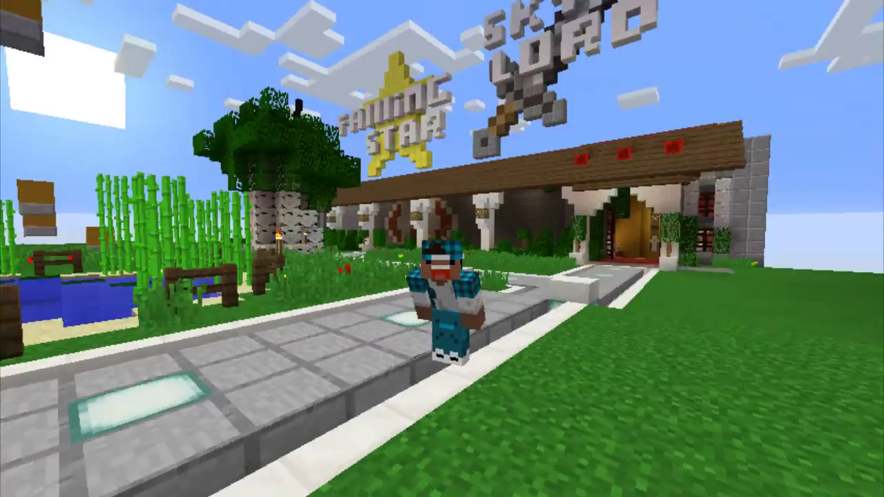
key("w")
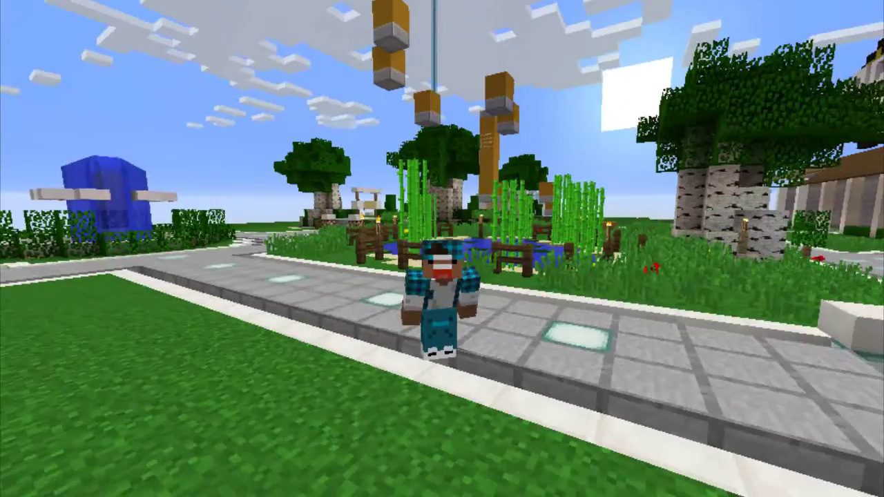
key("w")
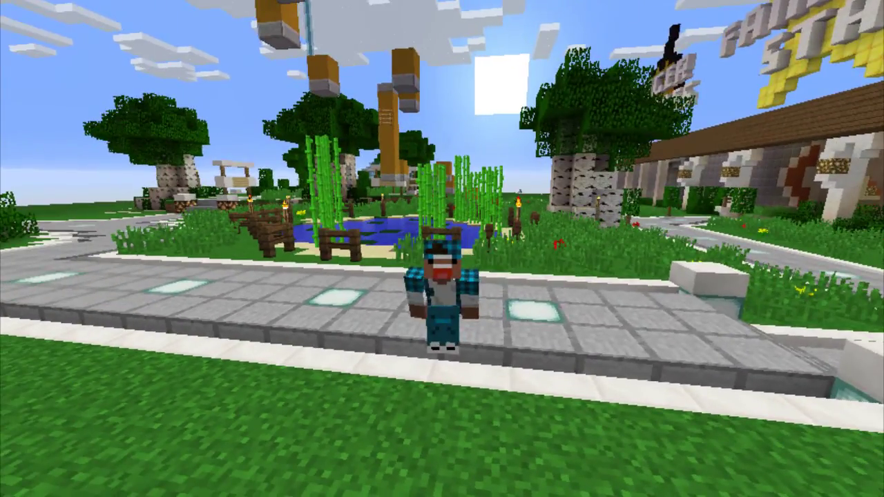